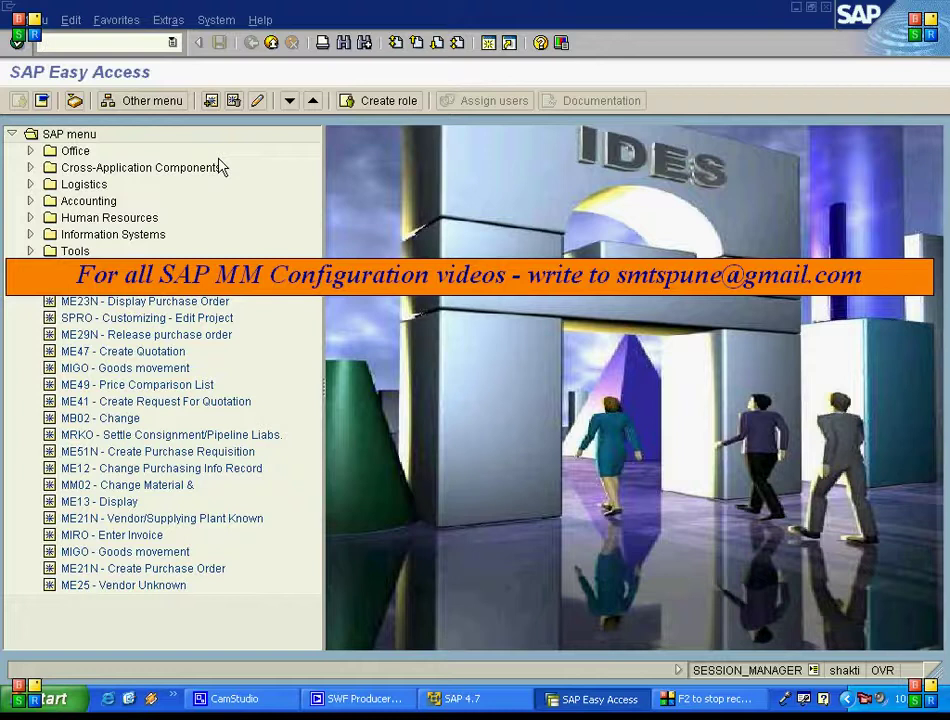
Start a standard purchasing info record in transaction ME11 for vendor 100, material T195 and purchasing organization 1000.
type("ME11")
key("Return")
type("10")
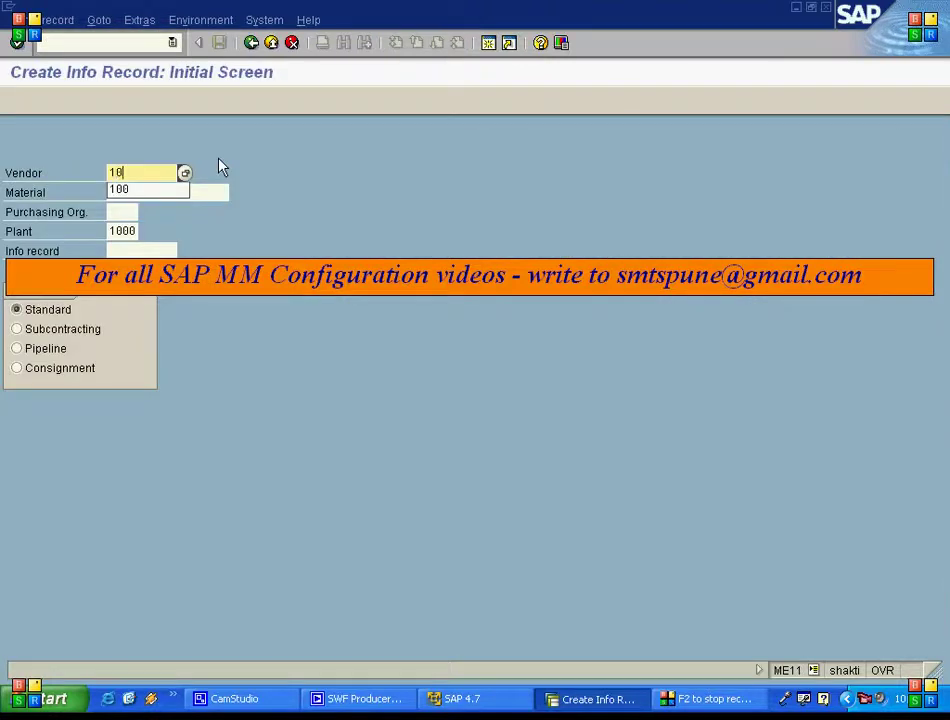
type("0")
key("Tab")
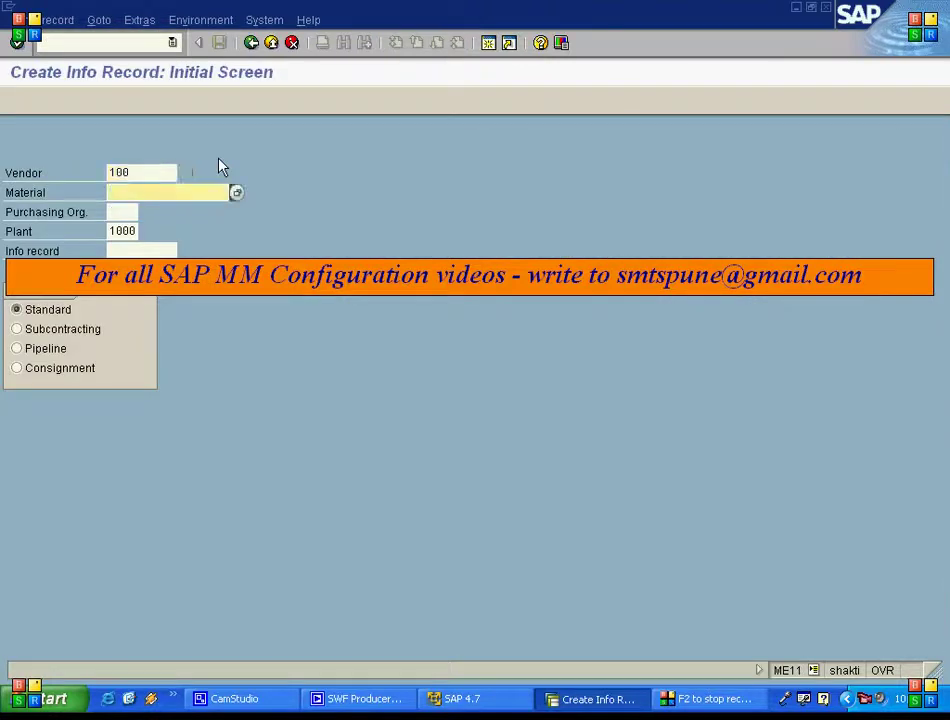
type("T1")
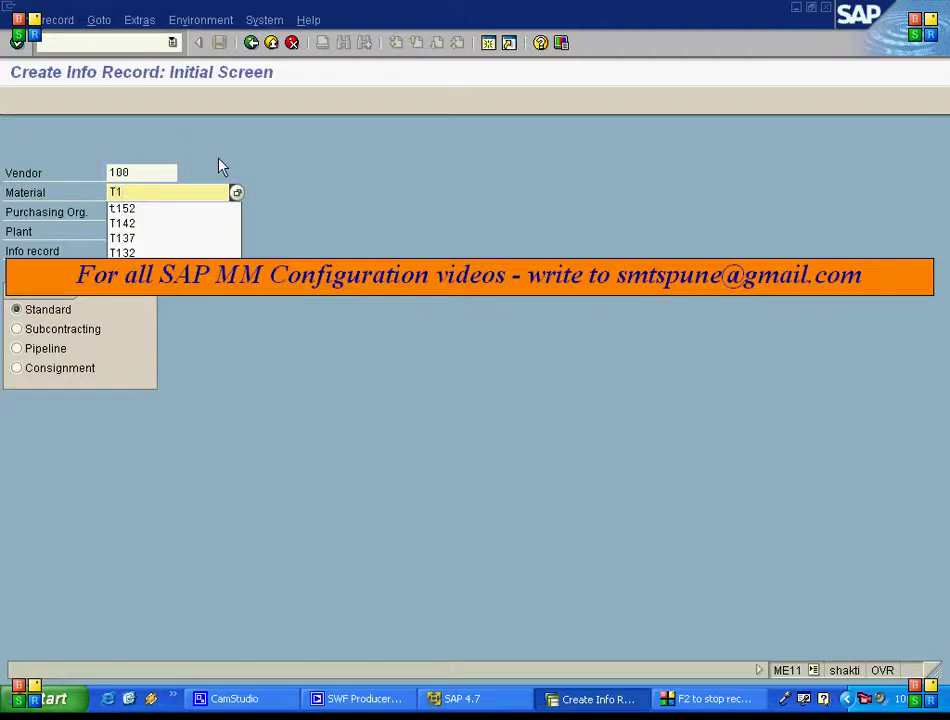
type("95")
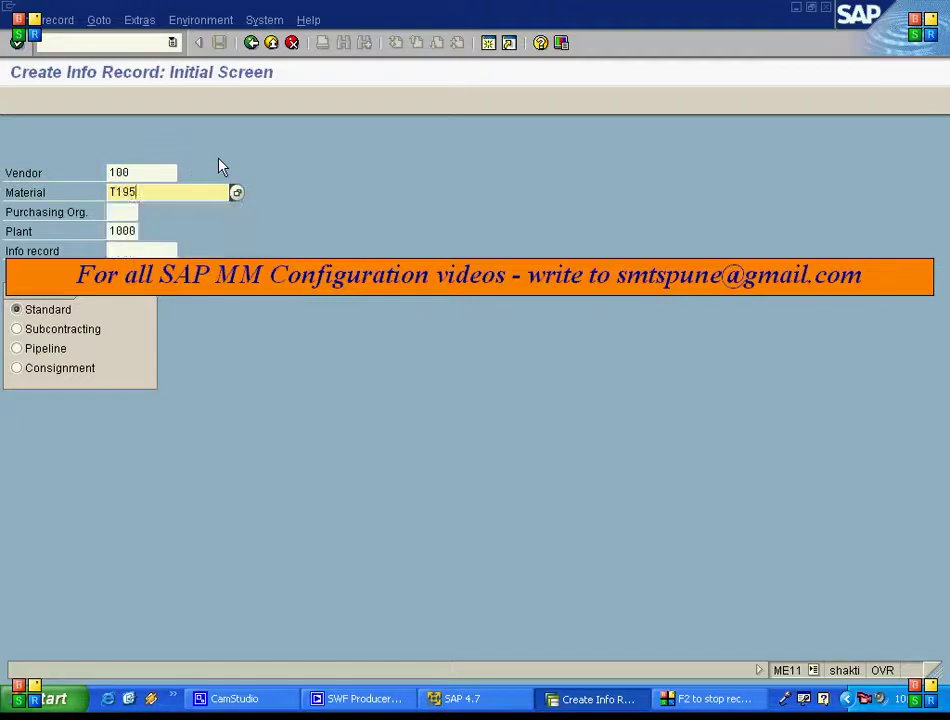
key("Tab")
type("1000")
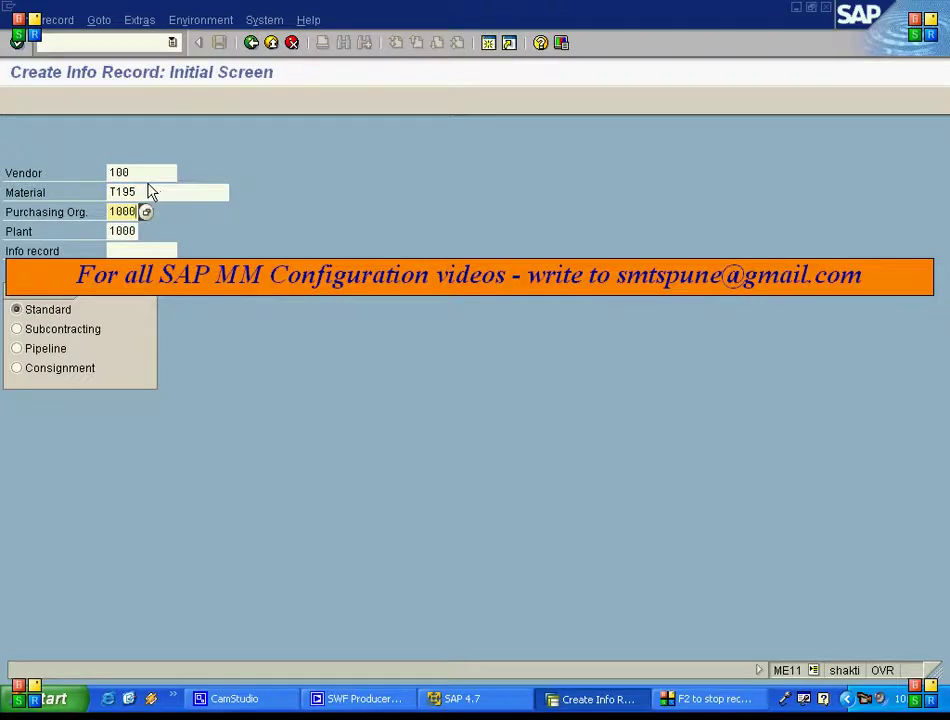
left_click(32, 312)
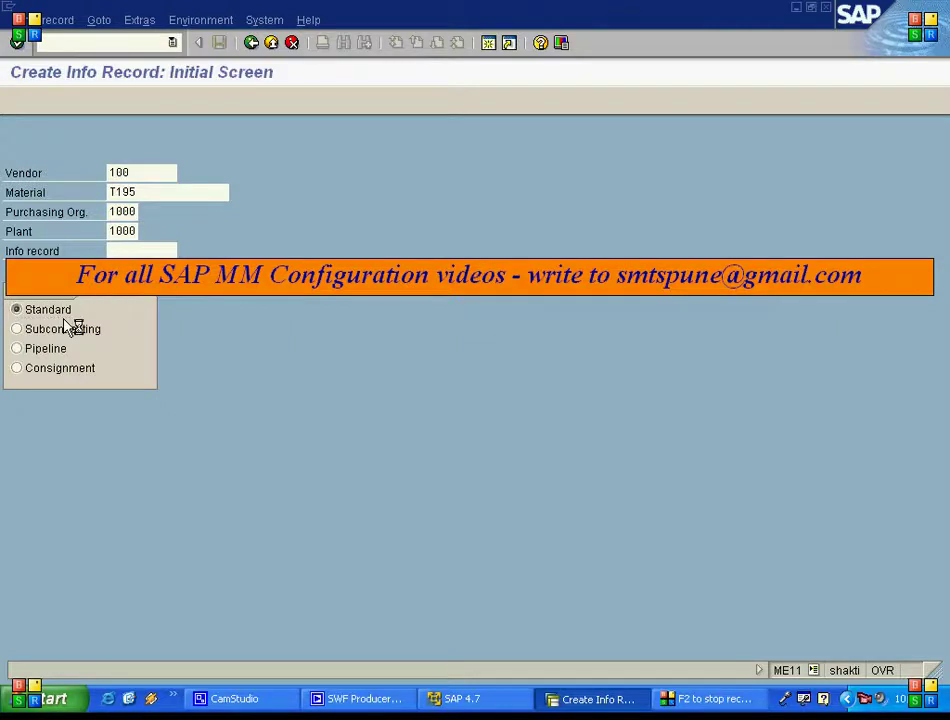
key("Return")
Set the tax code to V0 in the standard info record's purchasing organization data and accept the entries.
key("Return")
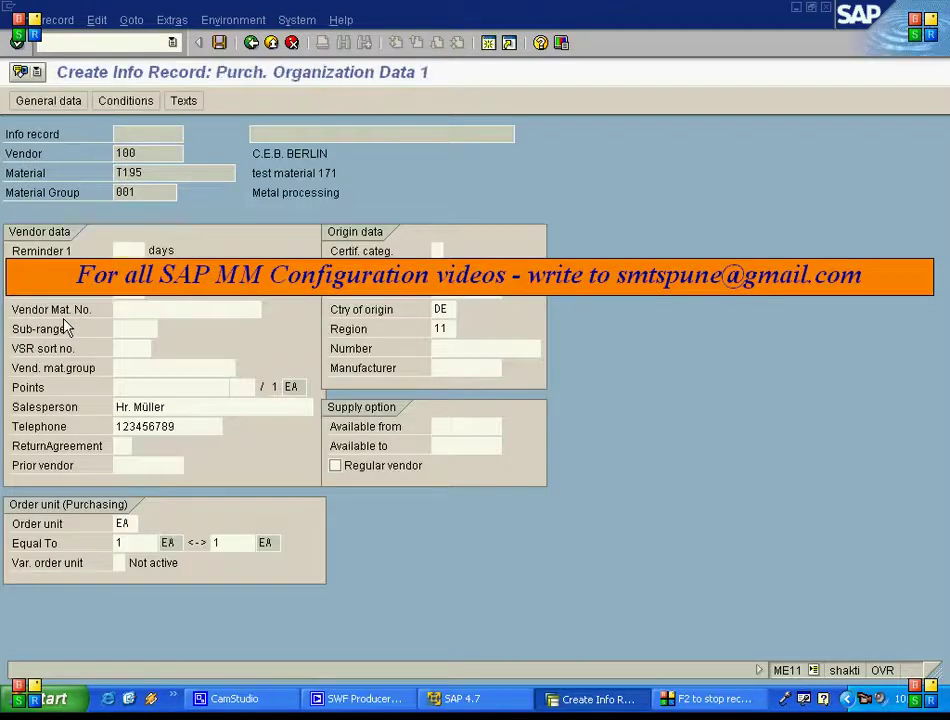
key("Return")
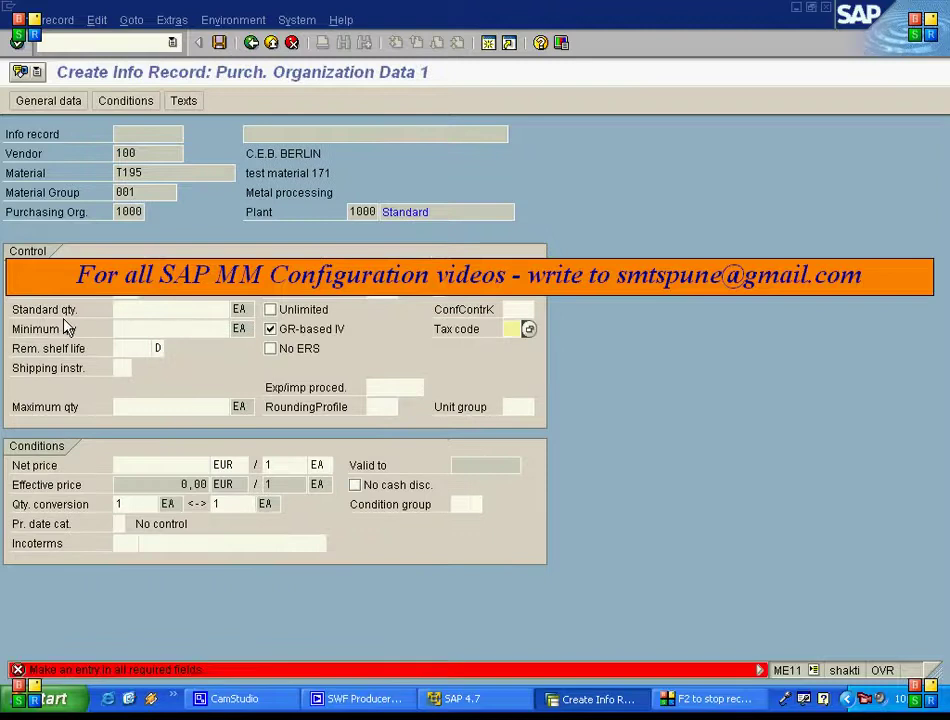
type("V0")
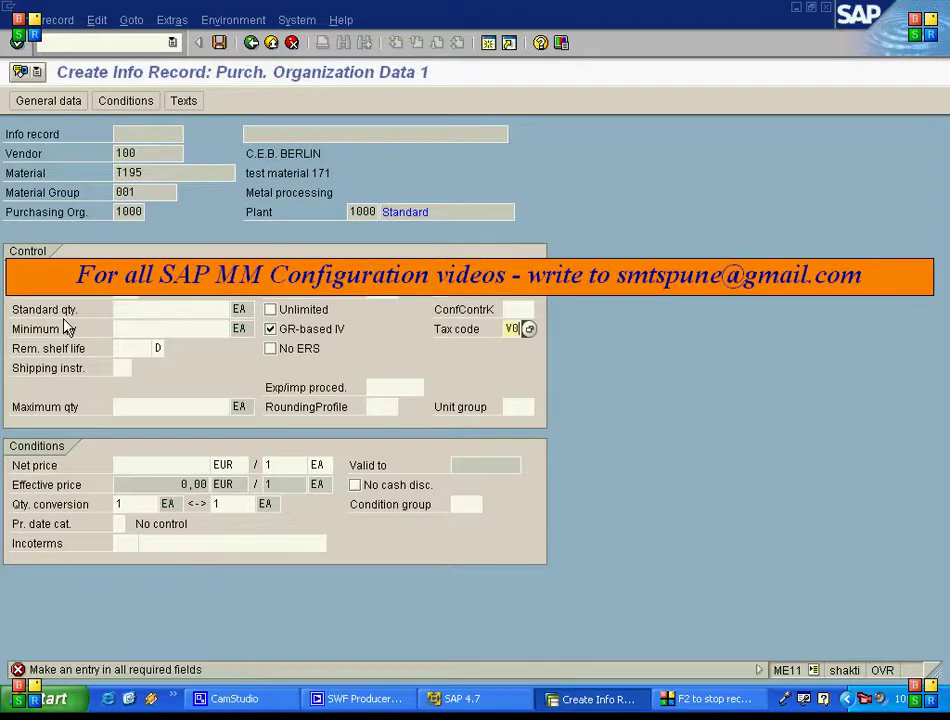
key("Return")
key("Return")
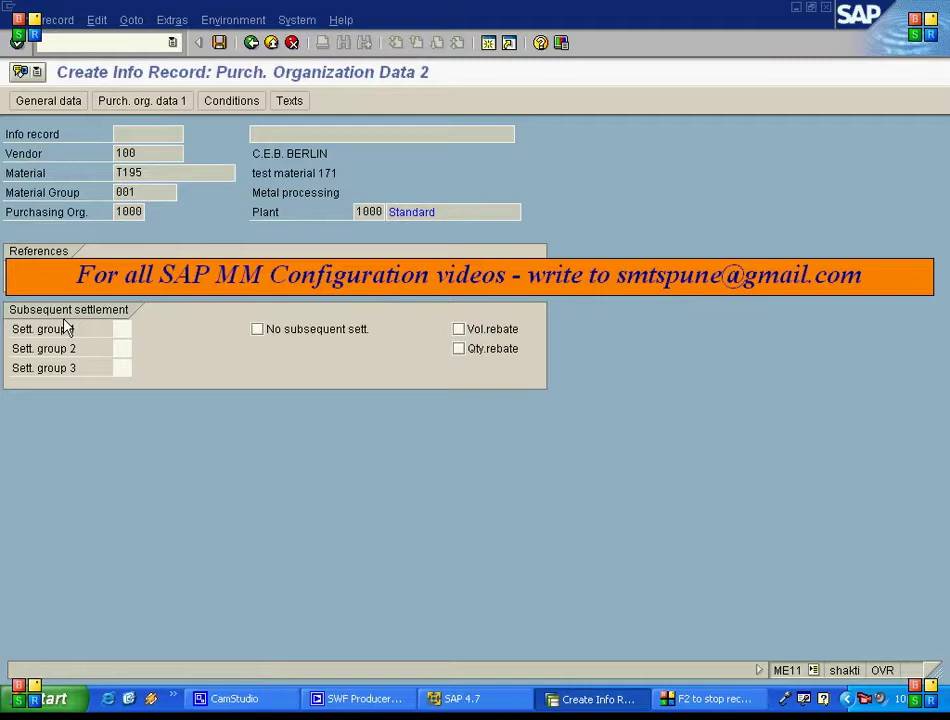
Enter a PB00 gross price of 15 EUR in the info record's conditions and save the record.
left_click(213, 100)
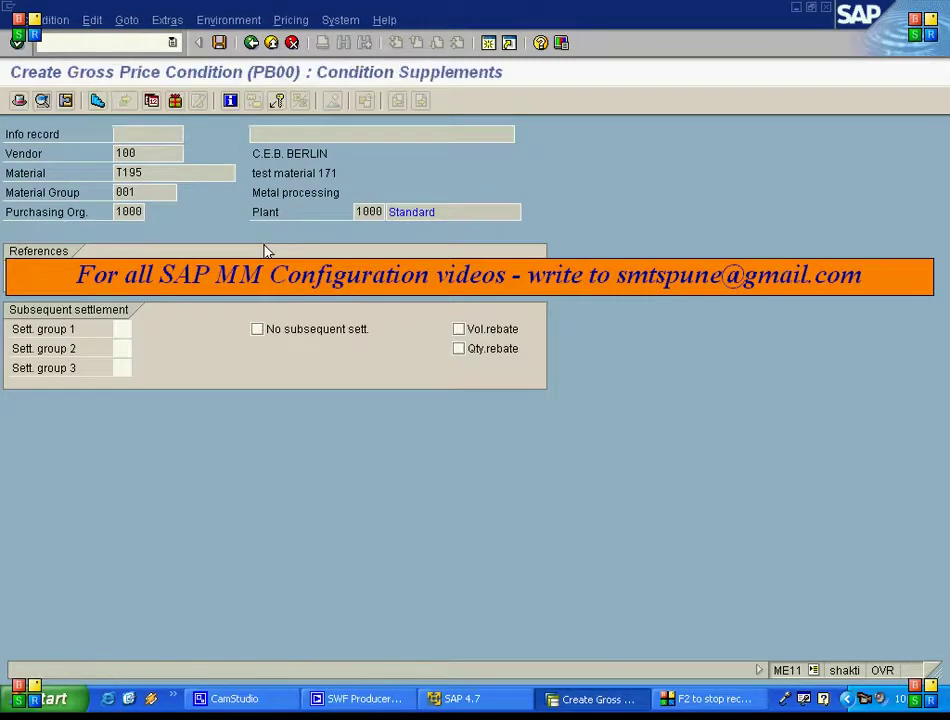
left_click(212, 316)
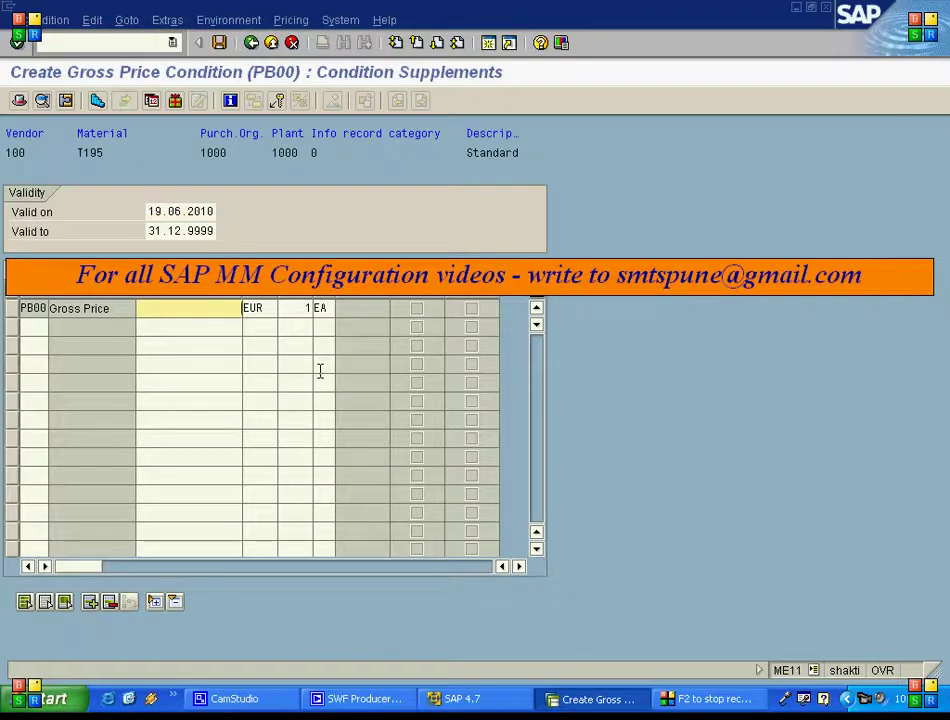
type("15")
key("Return")
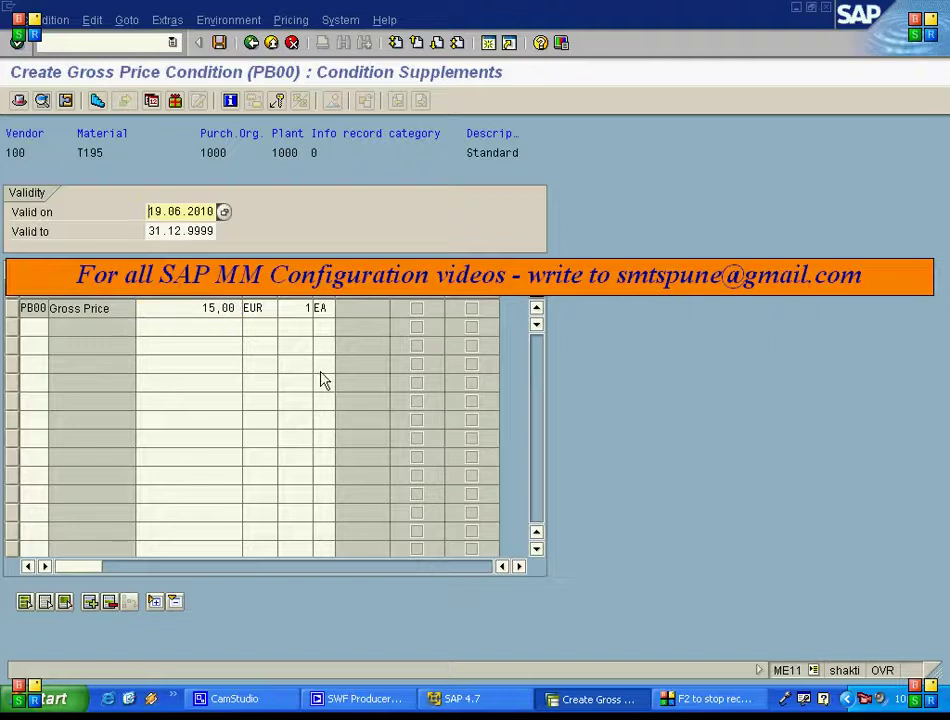
left_click(219, 43)
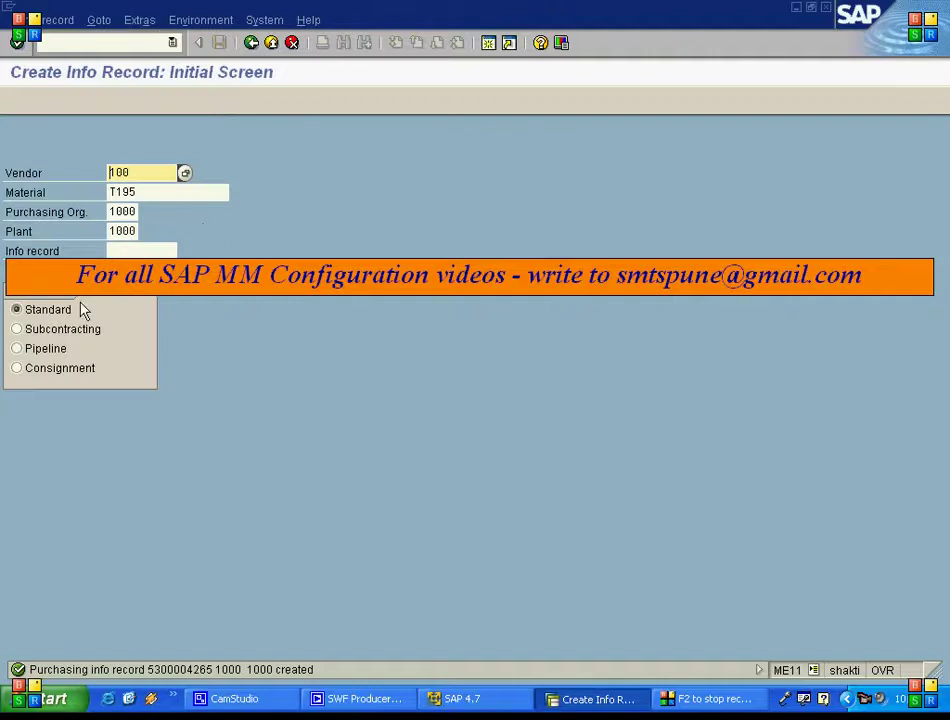
Start a consignment info record for the same vendor and material, with tax code V0.
left_click(38, 371)
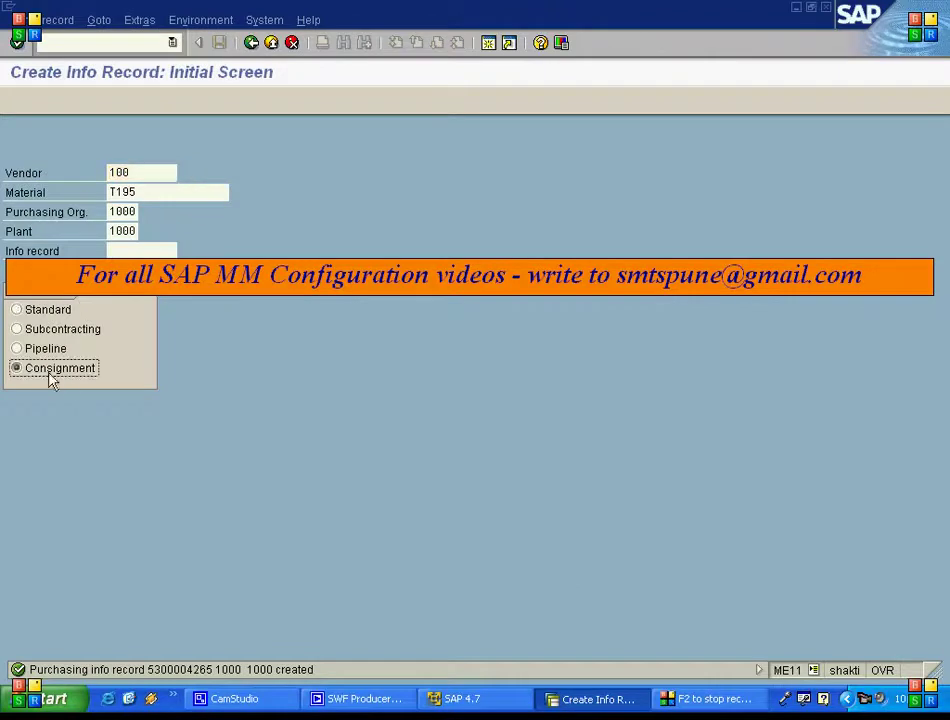
key("Return")
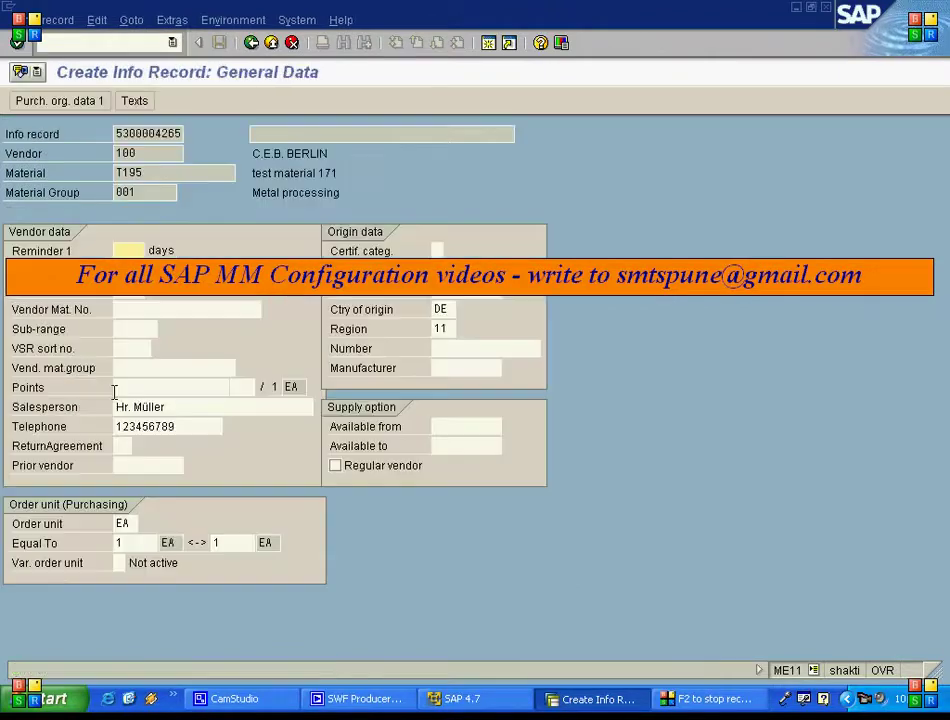
key("Return")
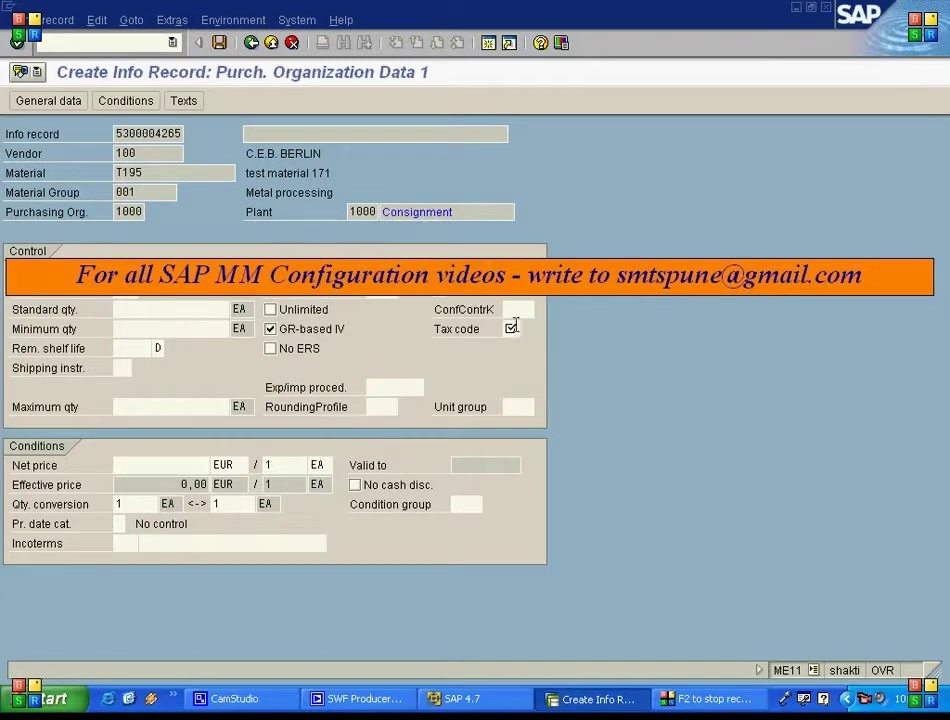
left_click(514, 330)
type("V0")
Set the consignment info record's net price to 20 EUR, save the record and leave the transaction.
left_click(198, 466)
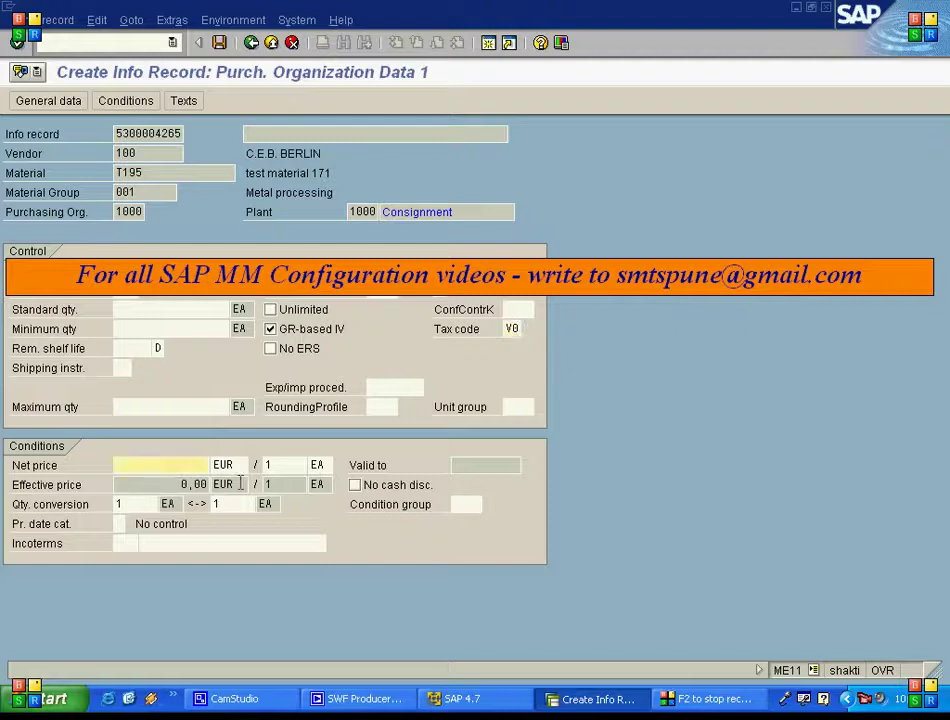
type("20")
key("Return")
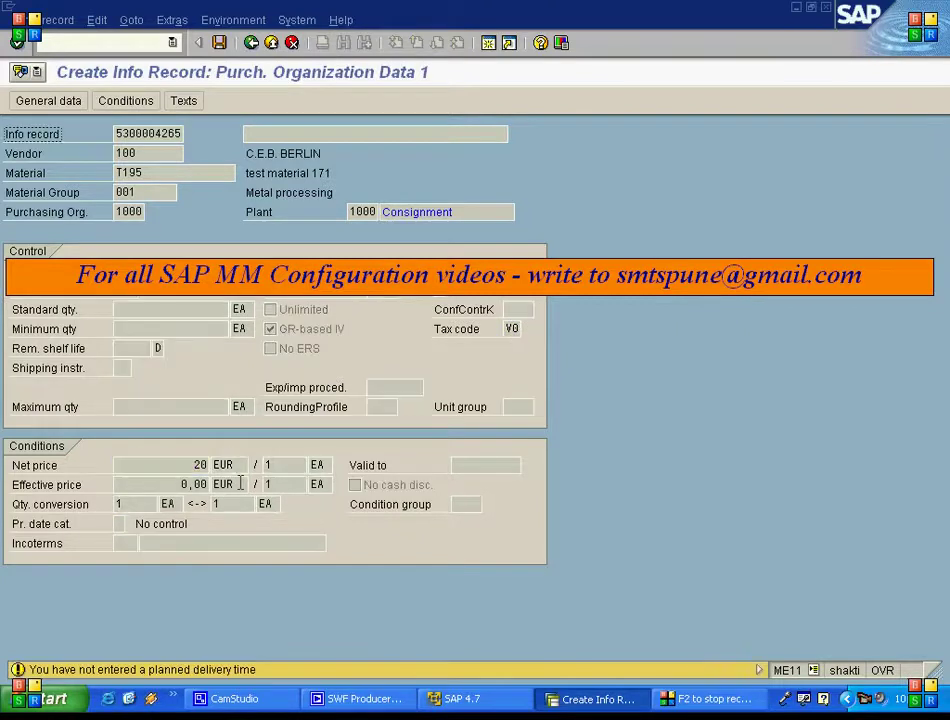
key("Return")
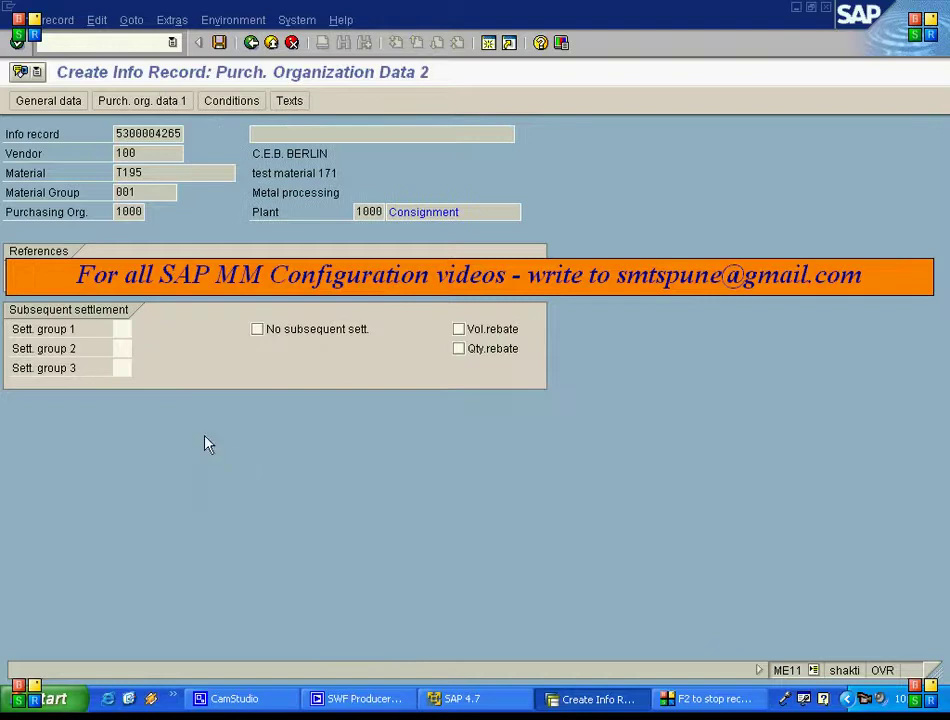
left_click(218, 43)
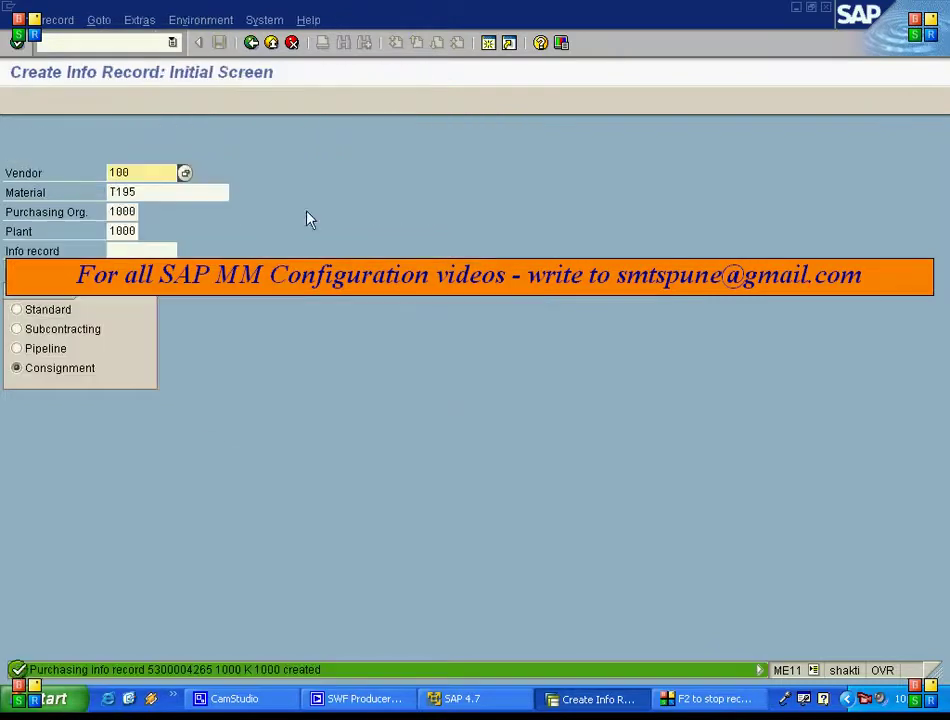
left_click(270, 43)
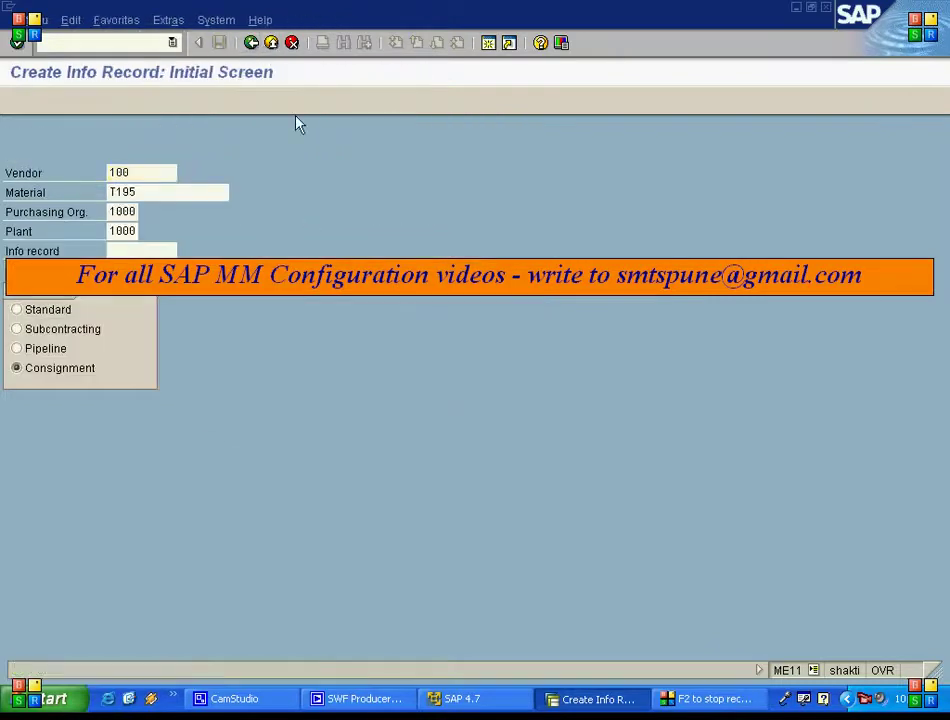
Start a standard purchase order in transaction ME21N for vendor 100.
left_click(102, 42)
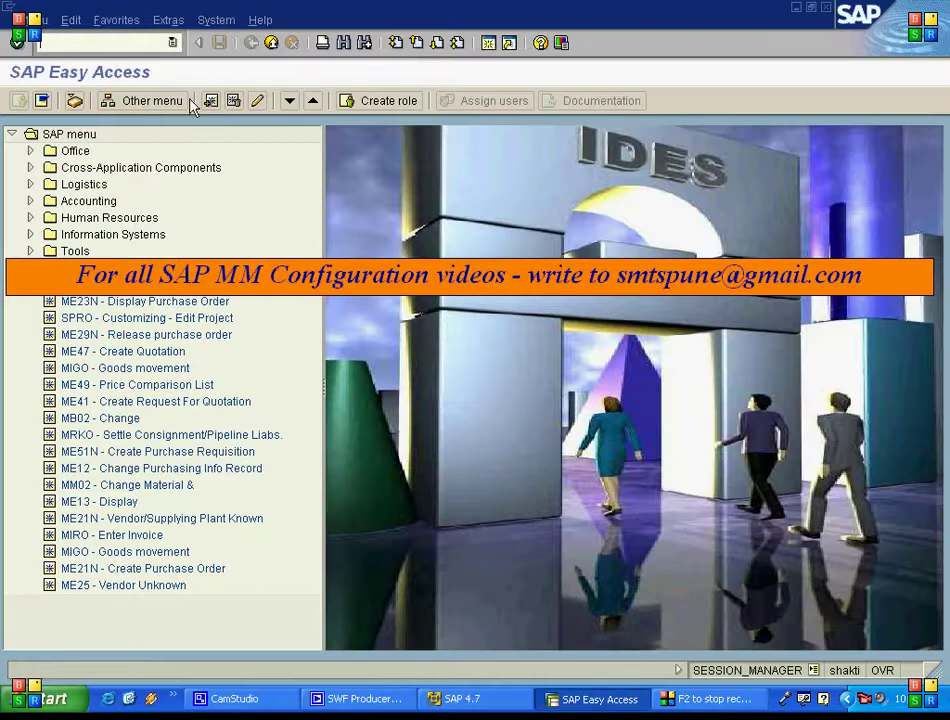
type("ME21N")
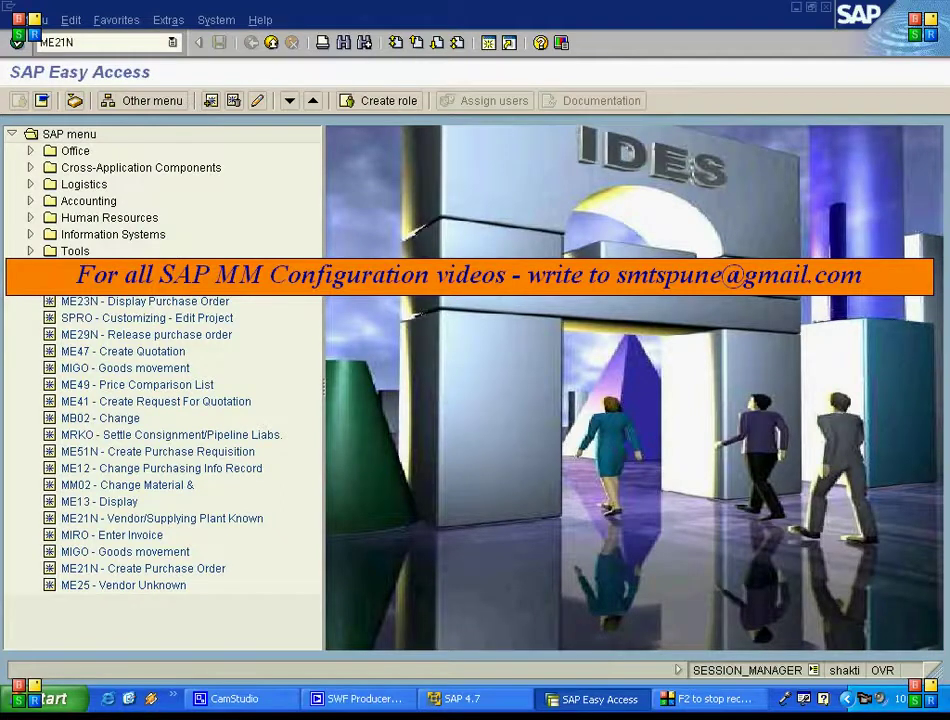
key("Return")
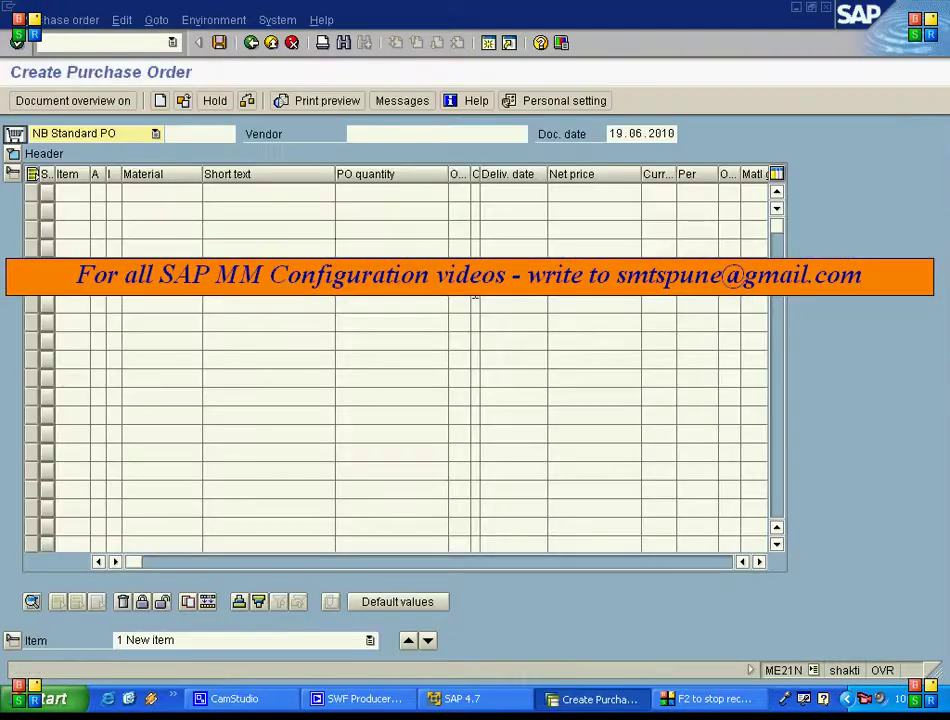
left_click(396, 134)
type("100")
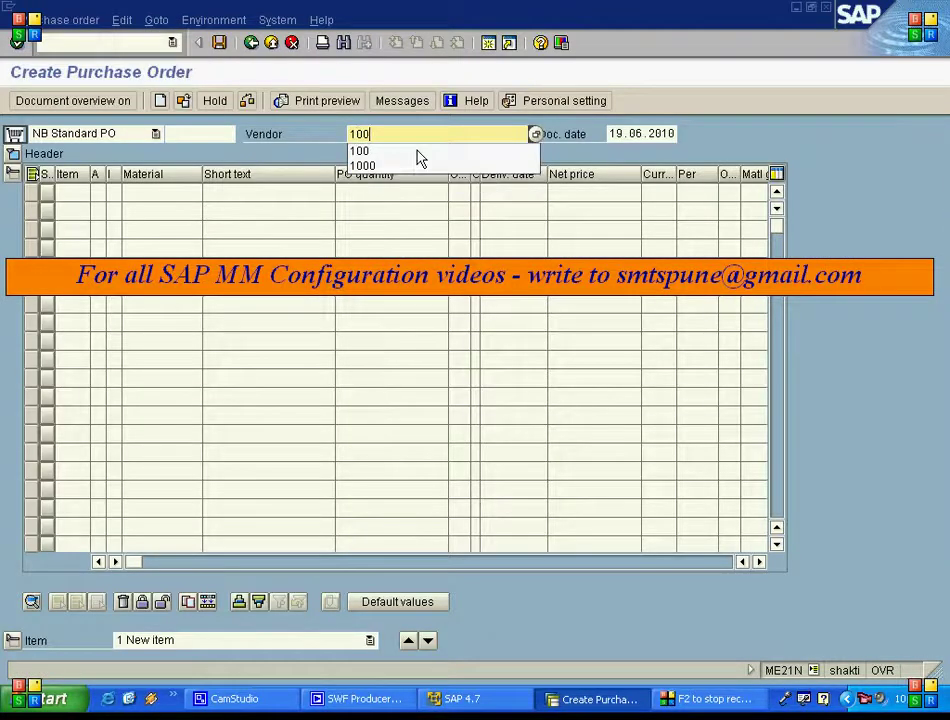
key("Return")
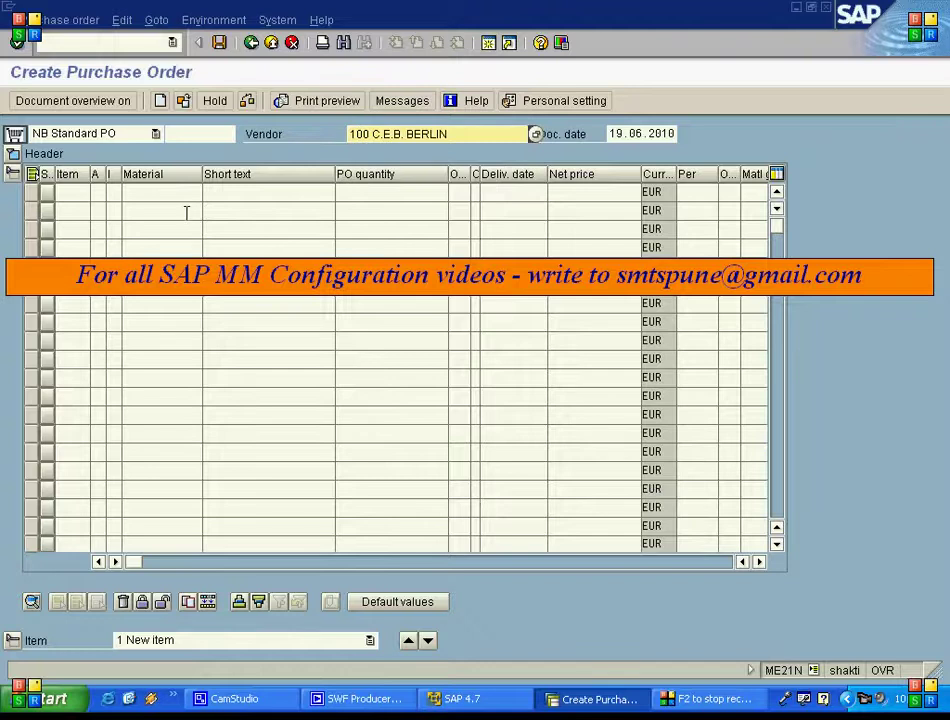
Add material T195 as the purchase order's first item with a PO quantity of 100.
left_click(153, 190)
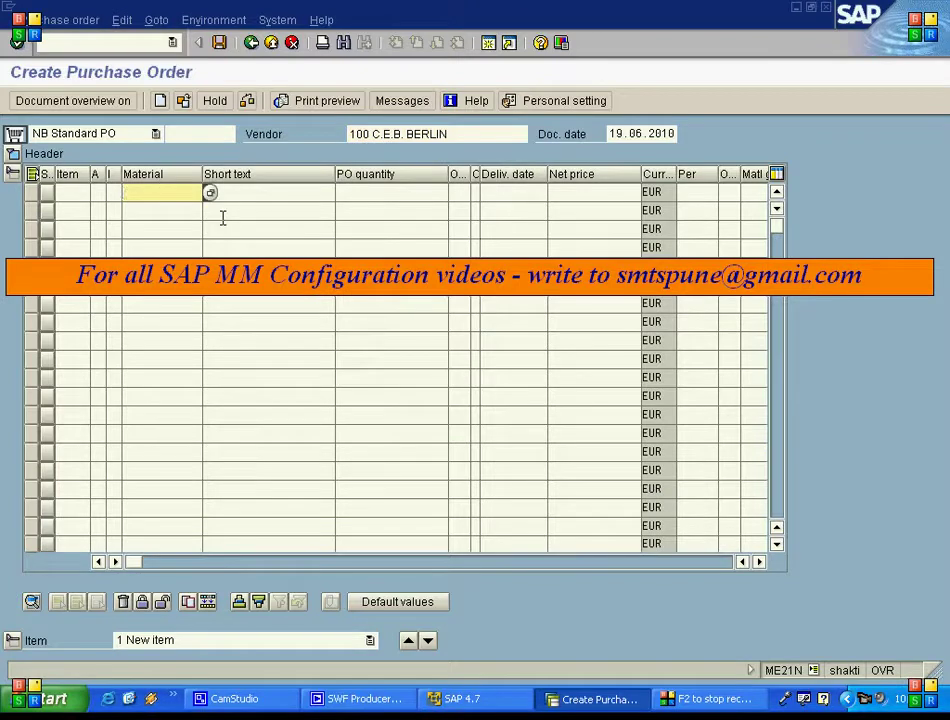
type("T195")
key("Tab")
type("1")
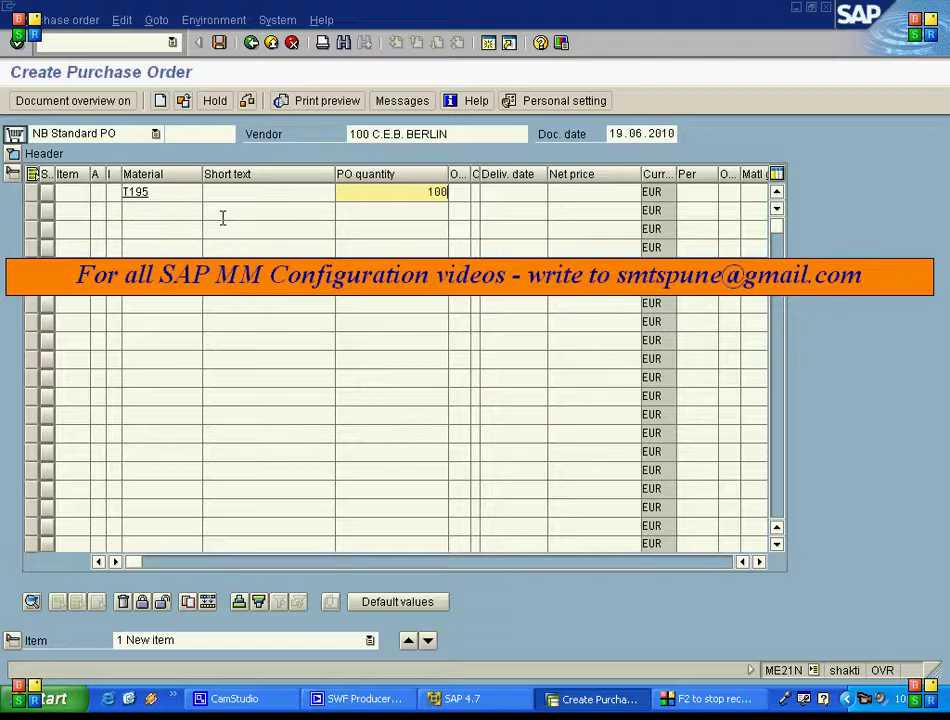
key("Return")
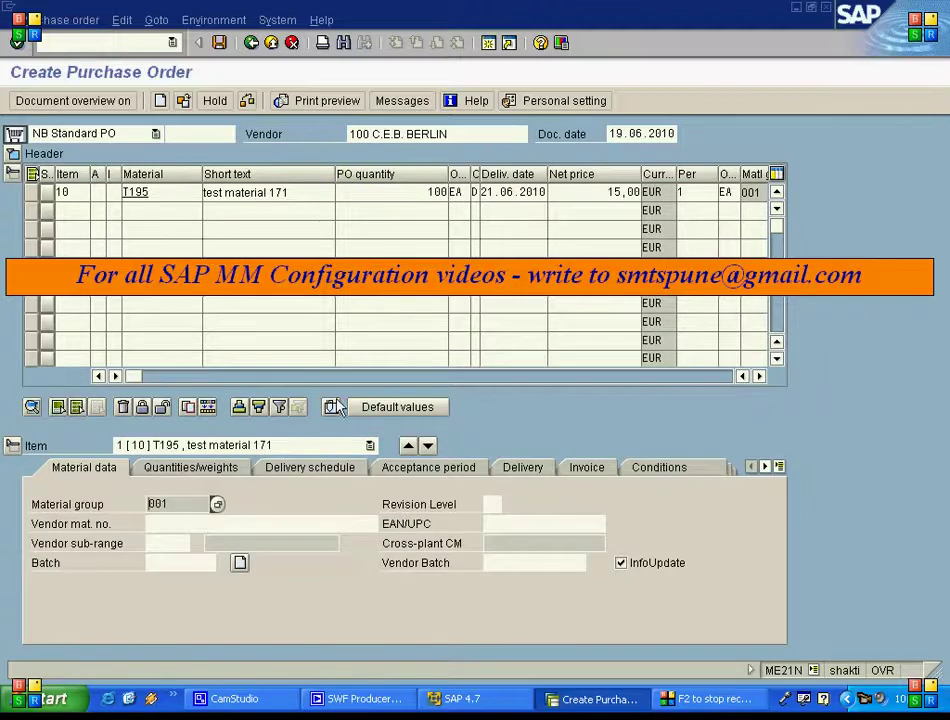
Examine the info record assigned to purchase order item 10 and the gross price in its conditions.
left_click_drag(134, 377, 396, 390)
left_click(643, 194)
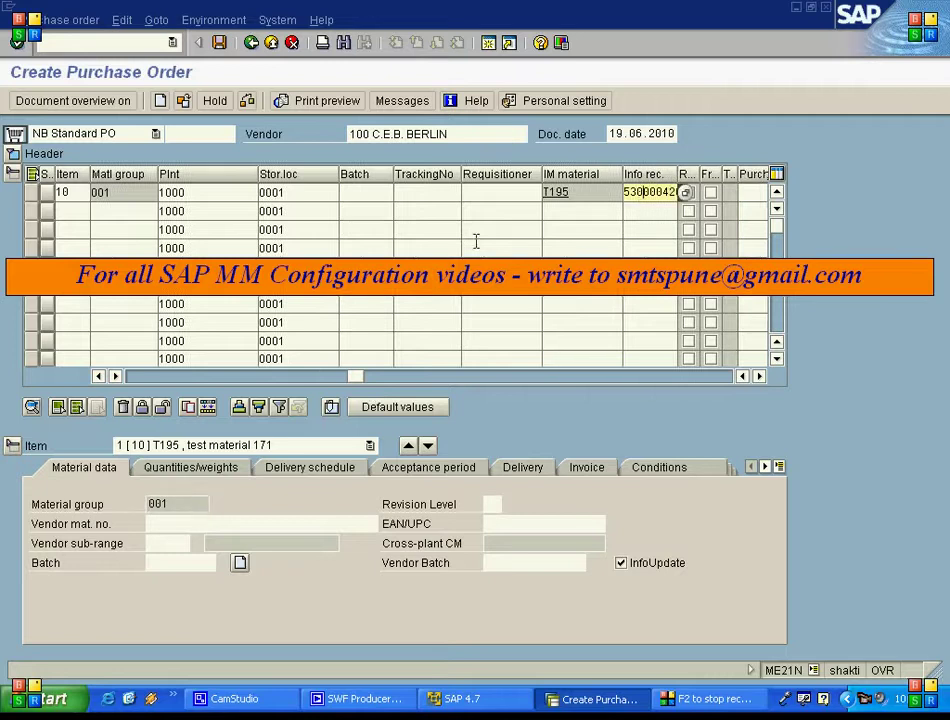
left_click(645, 470)
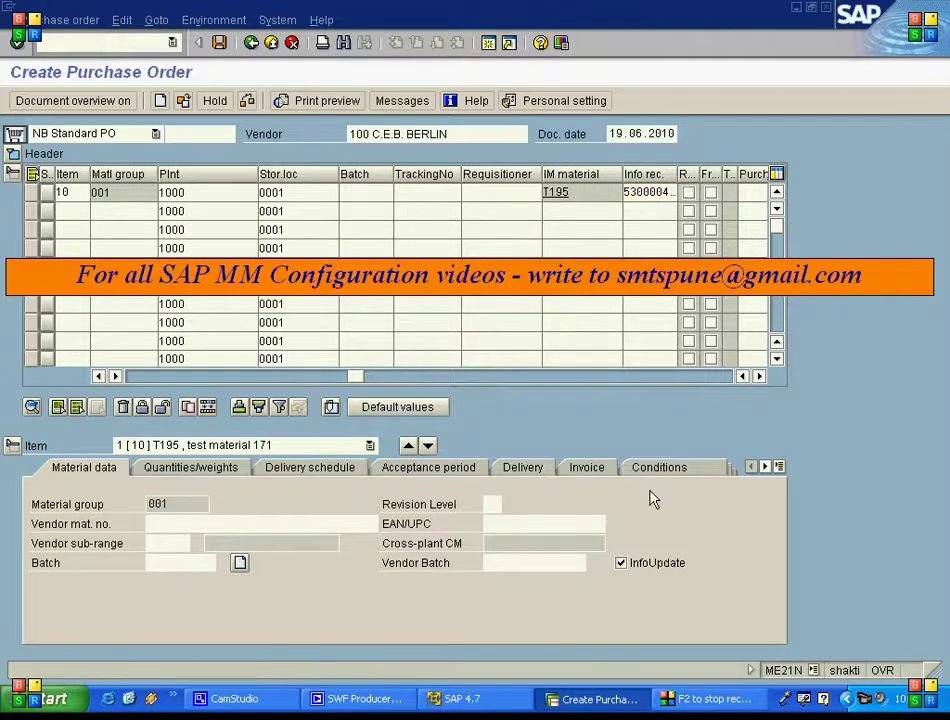
left_click(274, 426)
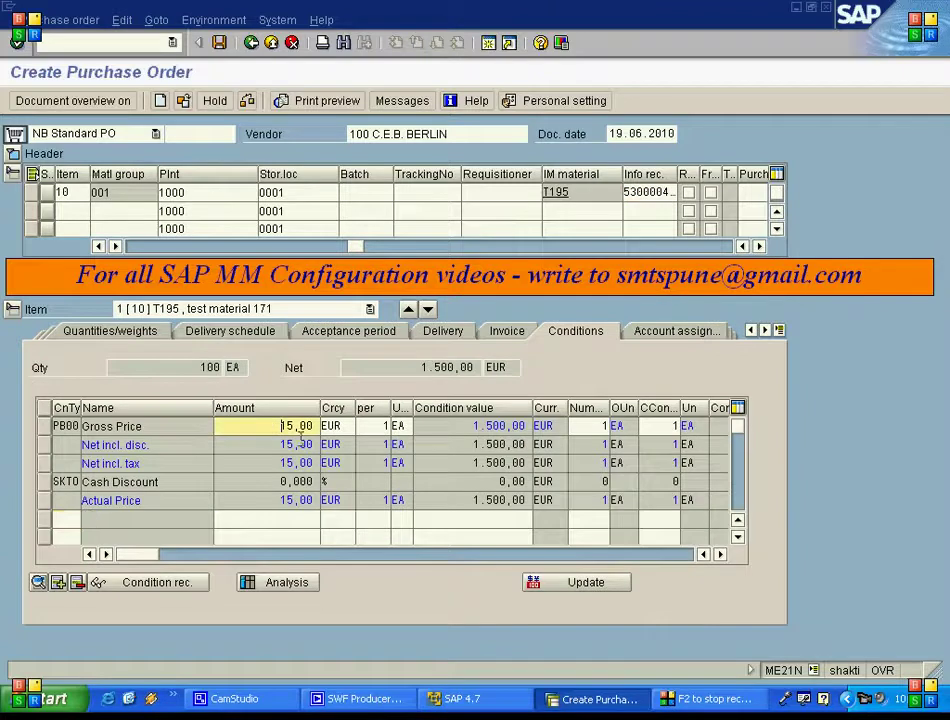
left_click(44, 426)
key("F2")
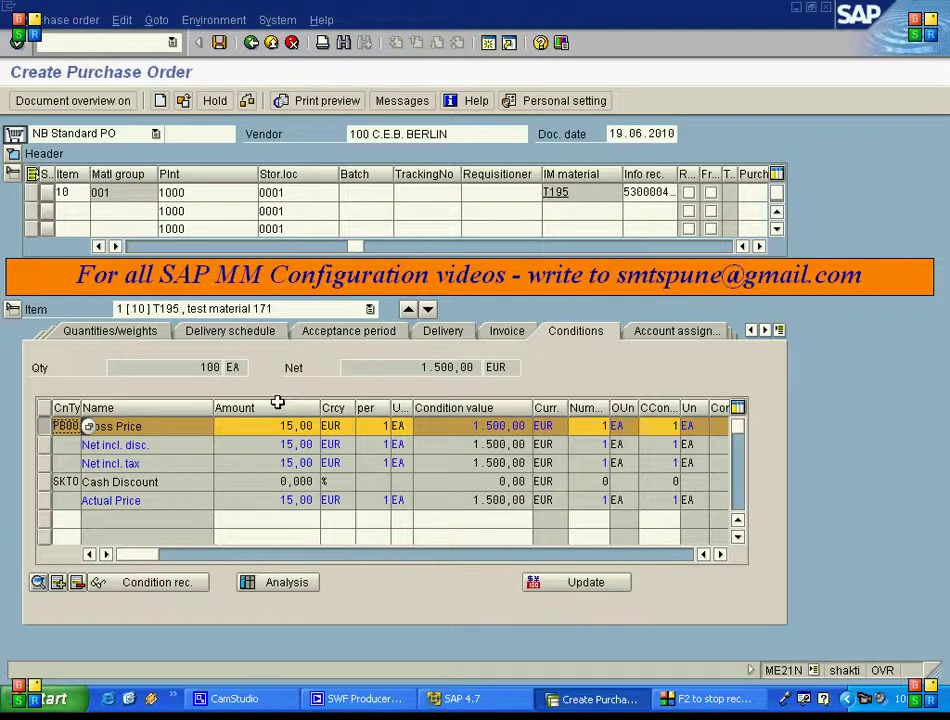
left_click_drag(357, 248, 120, 248)
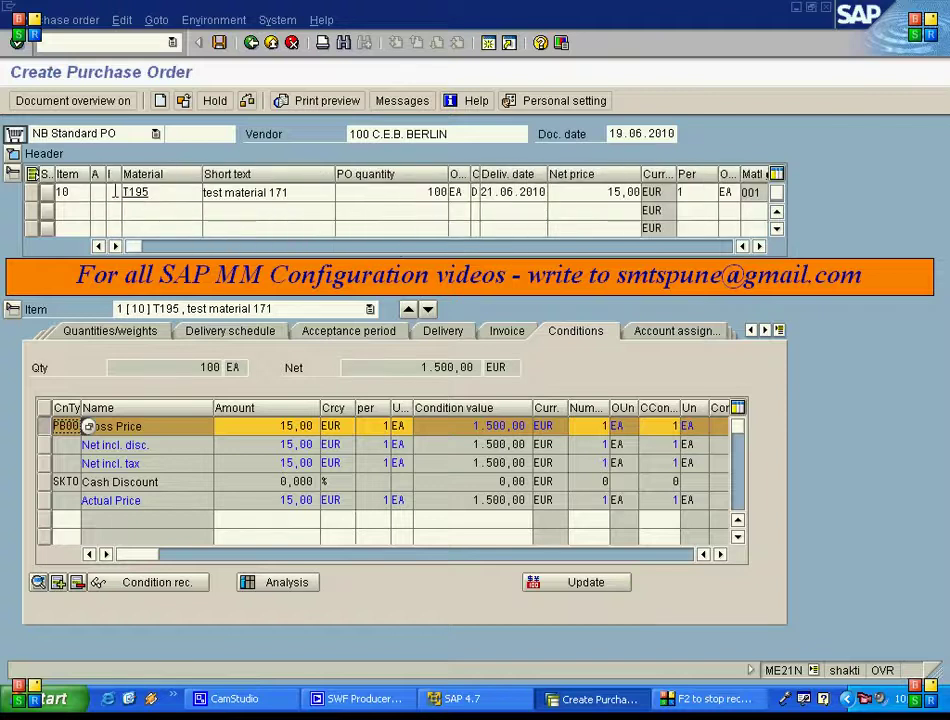
Set the item category of purchase order item 10 to K (Consignment) and save the purchase order.
left_click(115, 191)
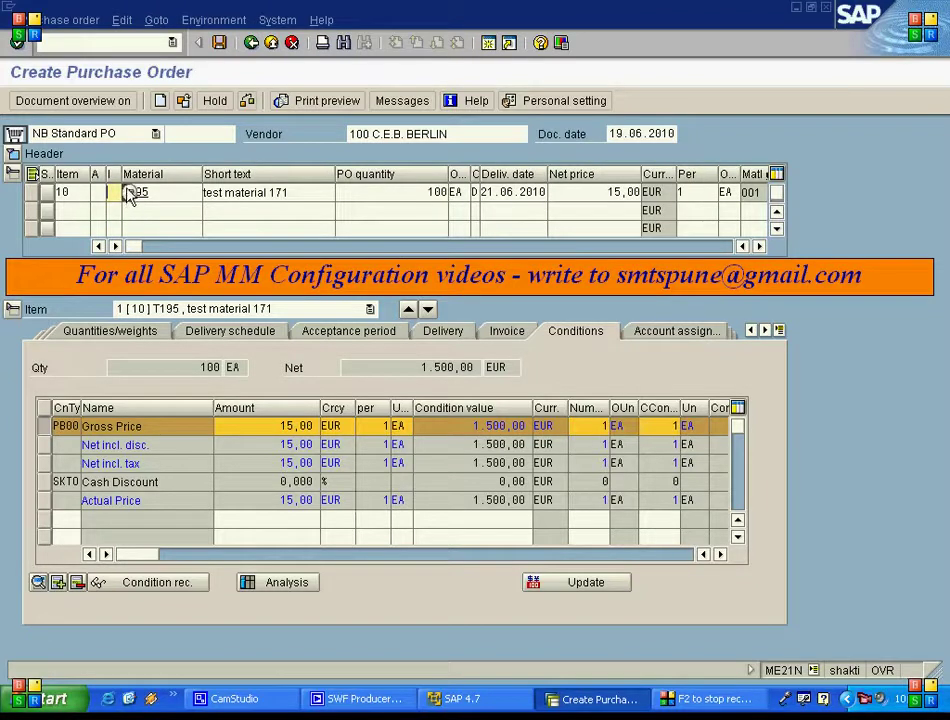
key("F4")
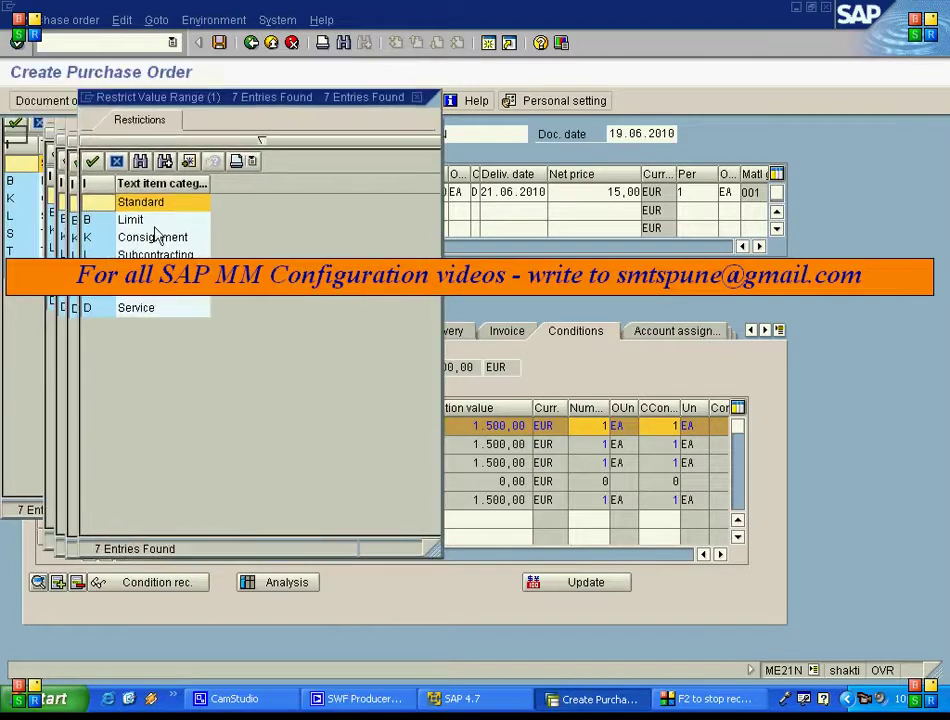
left_click(137, 227)
left_click(139, 240)
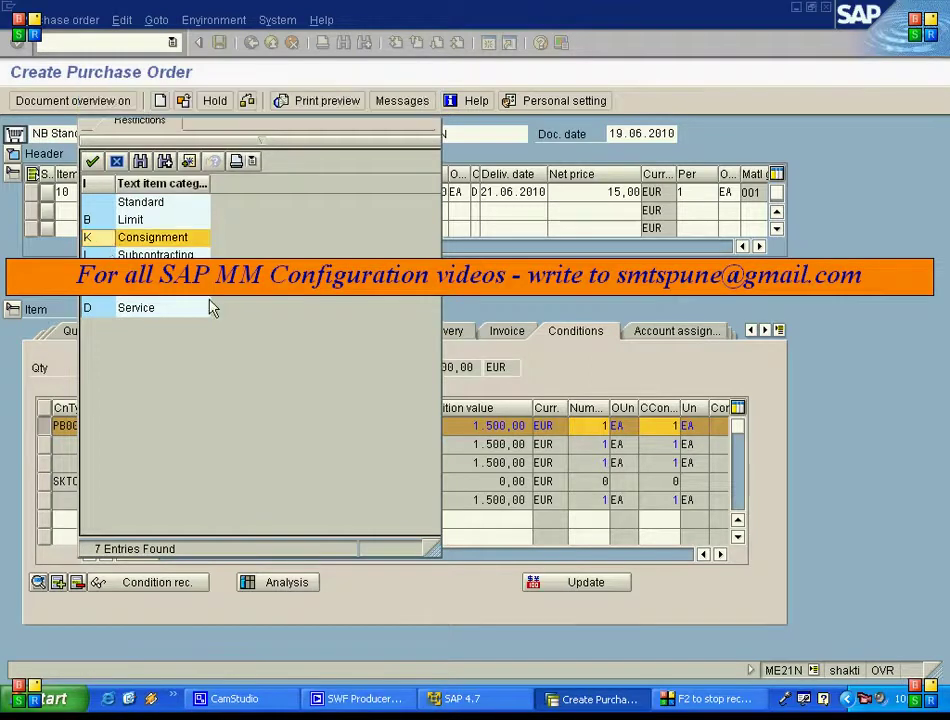
key("Return")
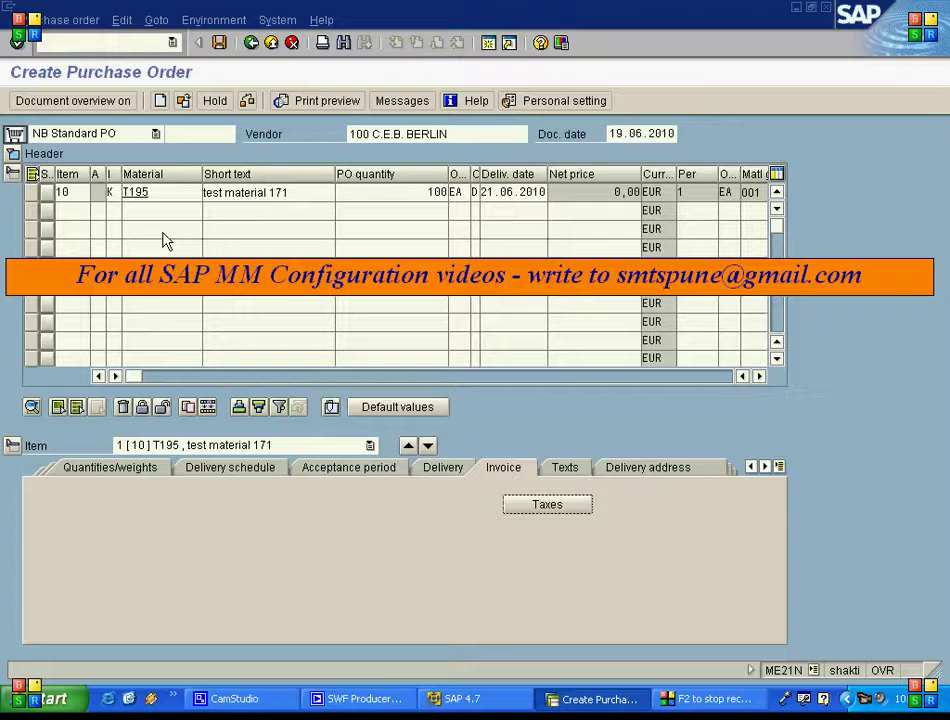
left_click(220, 43)
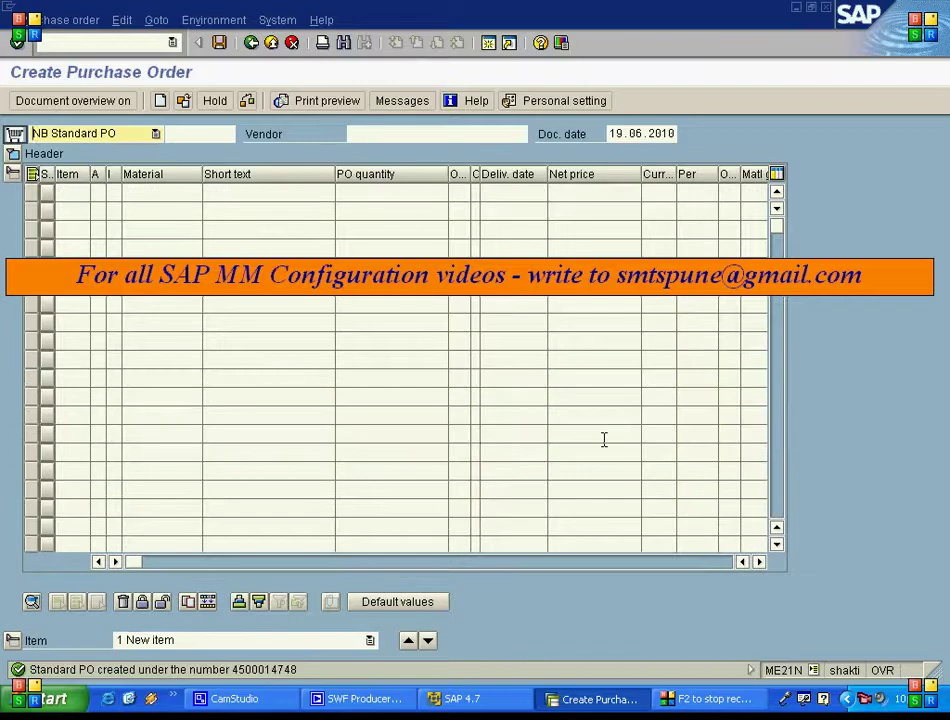
Display the saved purchase order and load it by its number into a goods receipt in transaction MIGO.
left_click(184, 101)
left_click(86, 297)
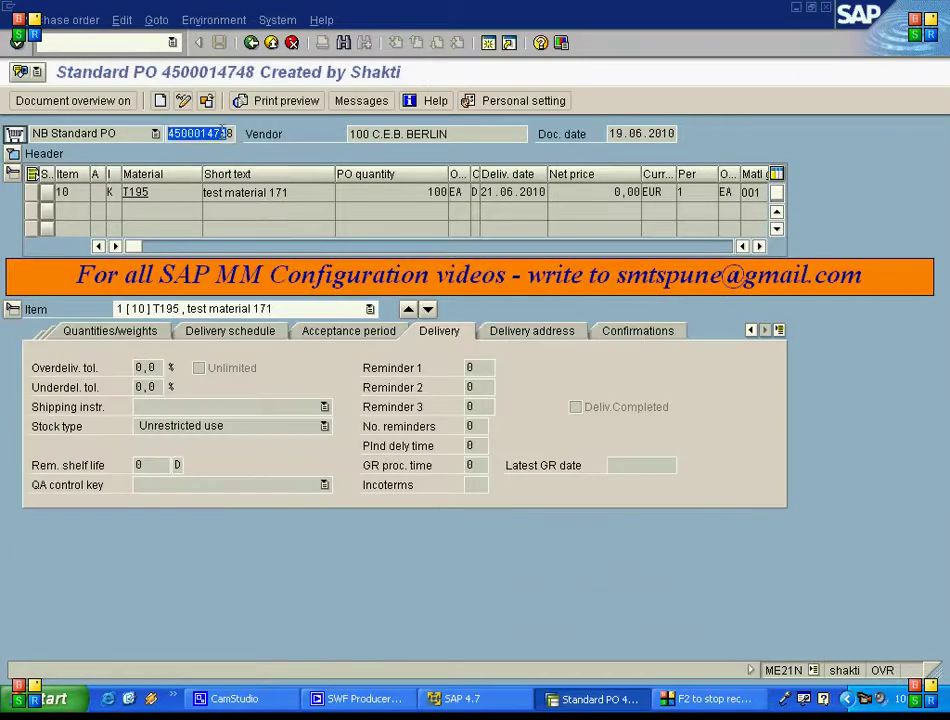
left_click(110, 43)
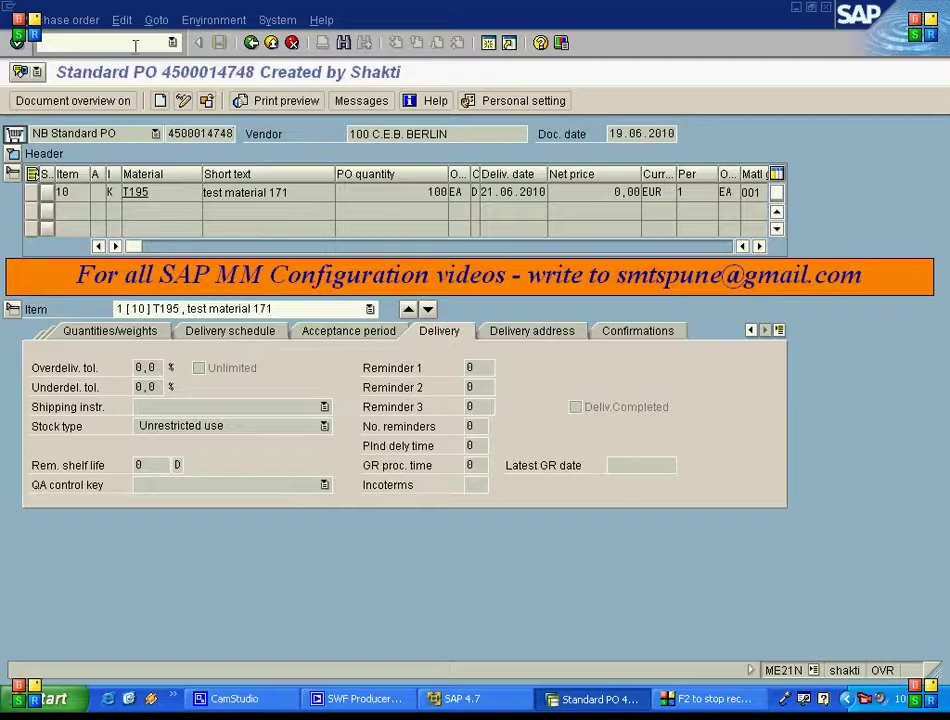
type("/O")
key("Return")
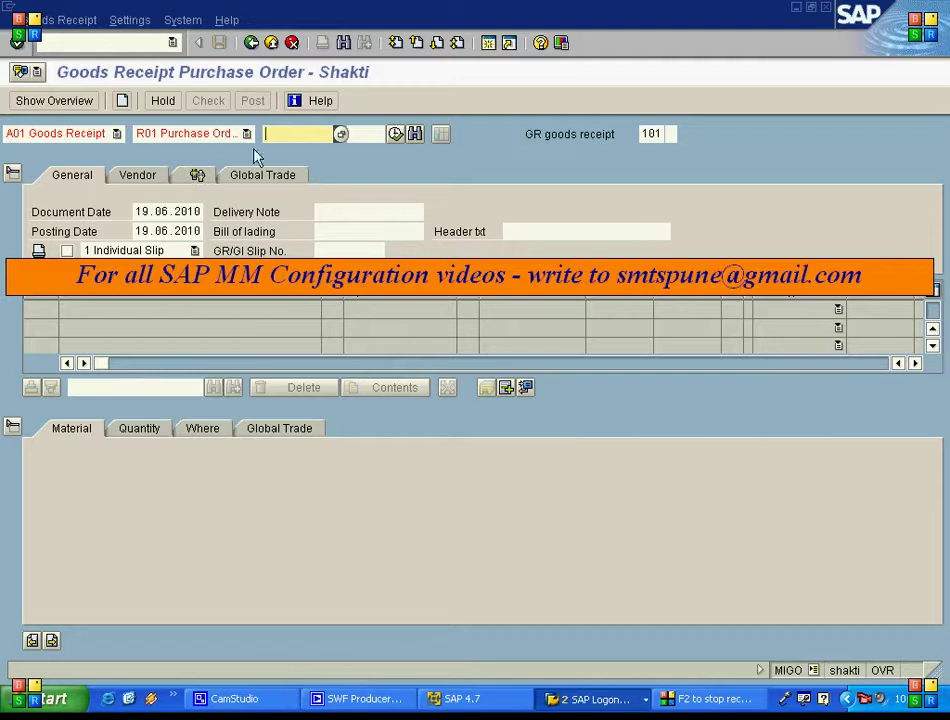
type("4500014748")
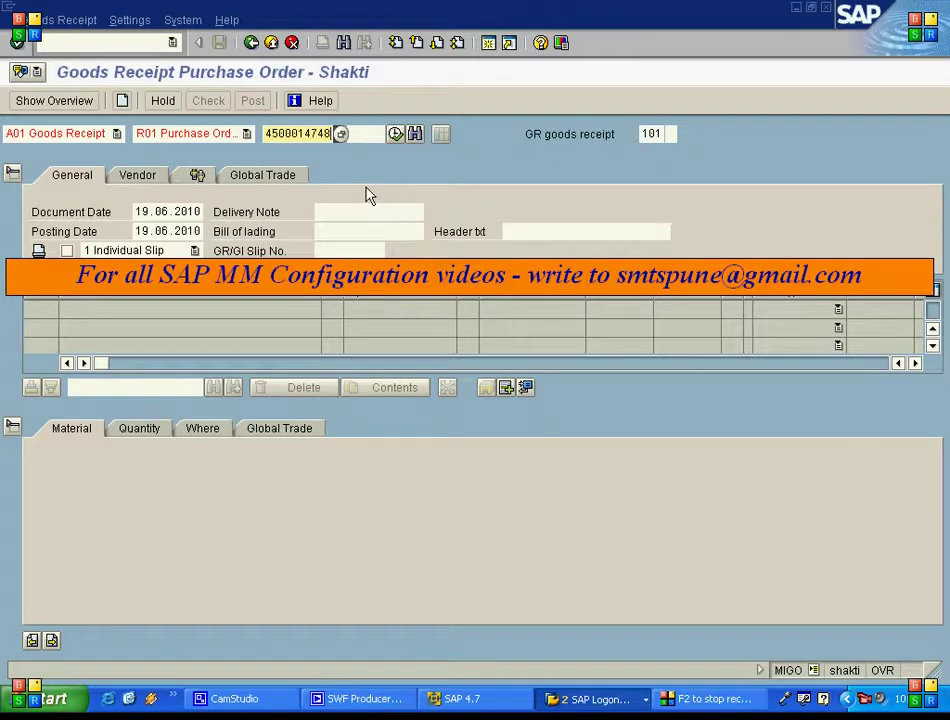
left_click(396, 134)
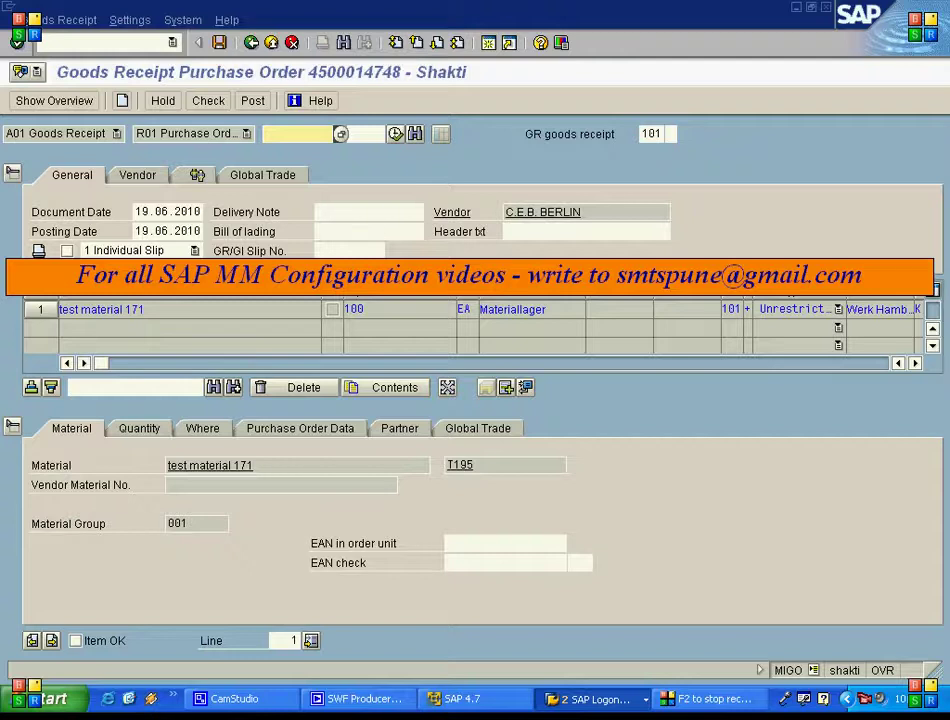
Mark the goods receipt's line 1 as Item OK and check its quantity in unit of entry.
left_click(75, 640)
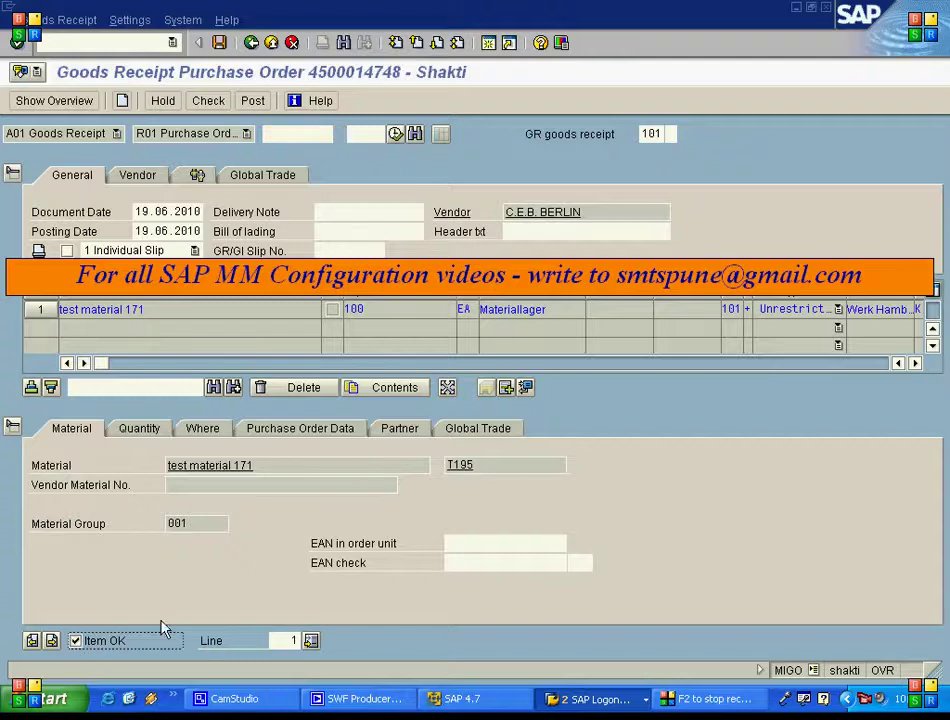
left_click(146, 429)
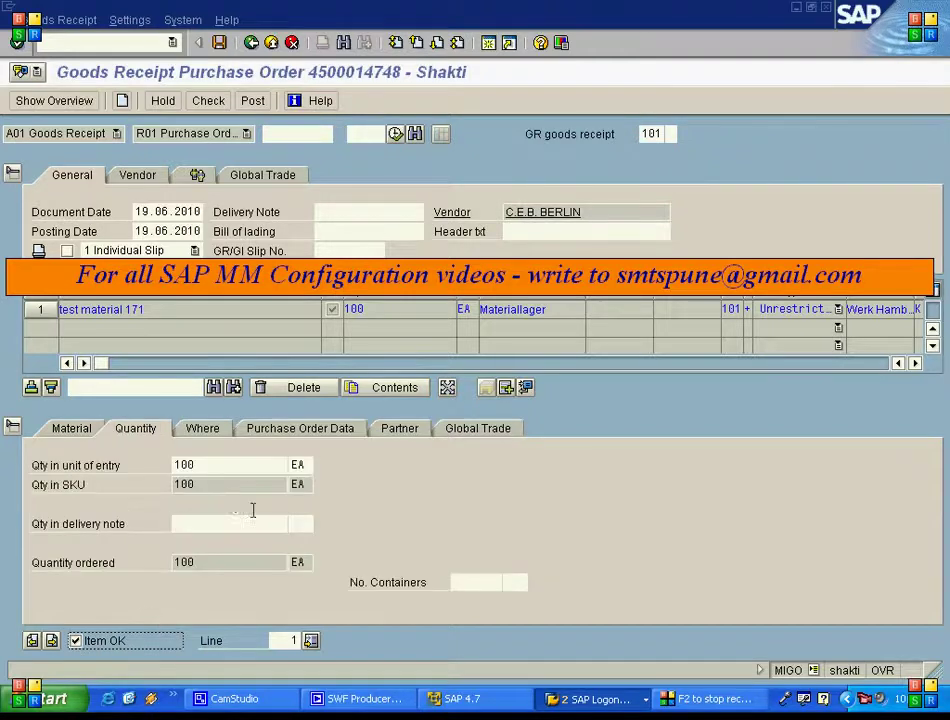
left_click(208, 464)
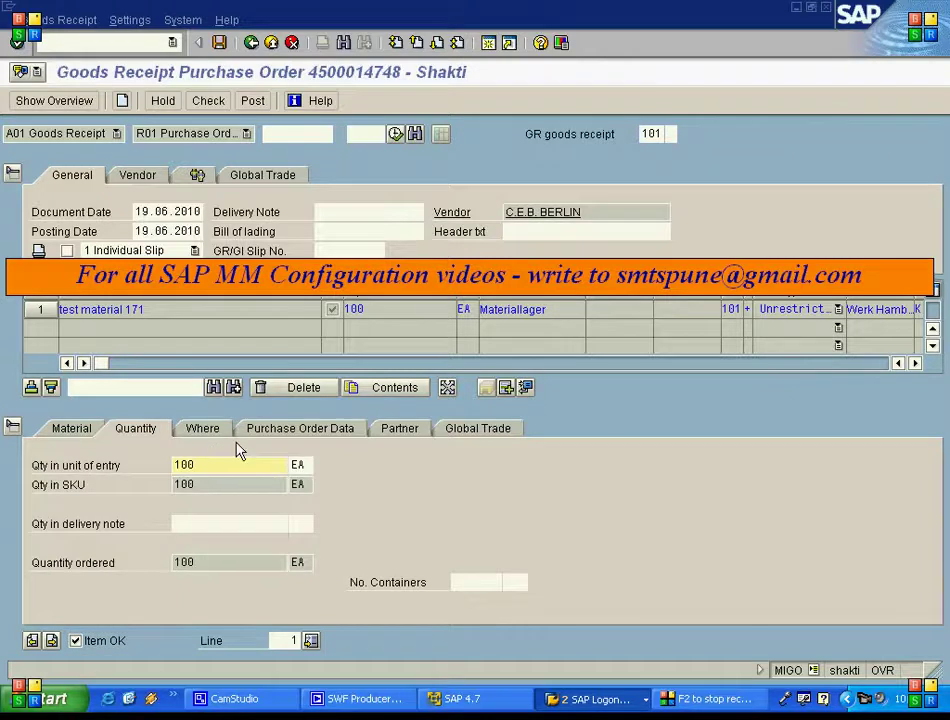
Examine the receipt item's movement type and look up its special stock indicator K, Consignment (vendor).
left_click(205, 430)
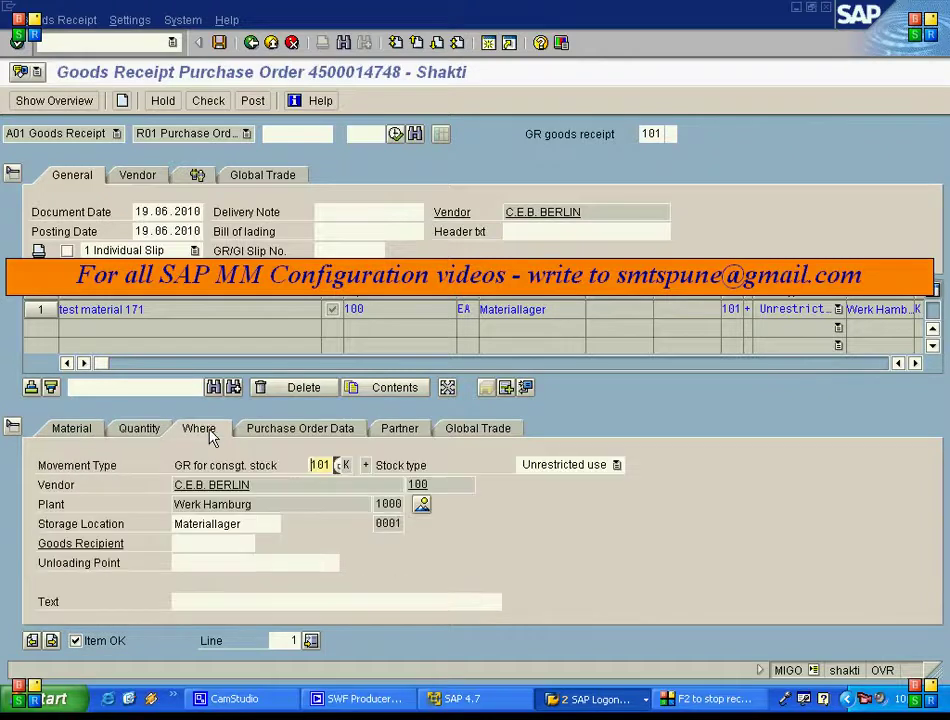
left_click(245, 465)
left_click(315, 465)
key("Tab")
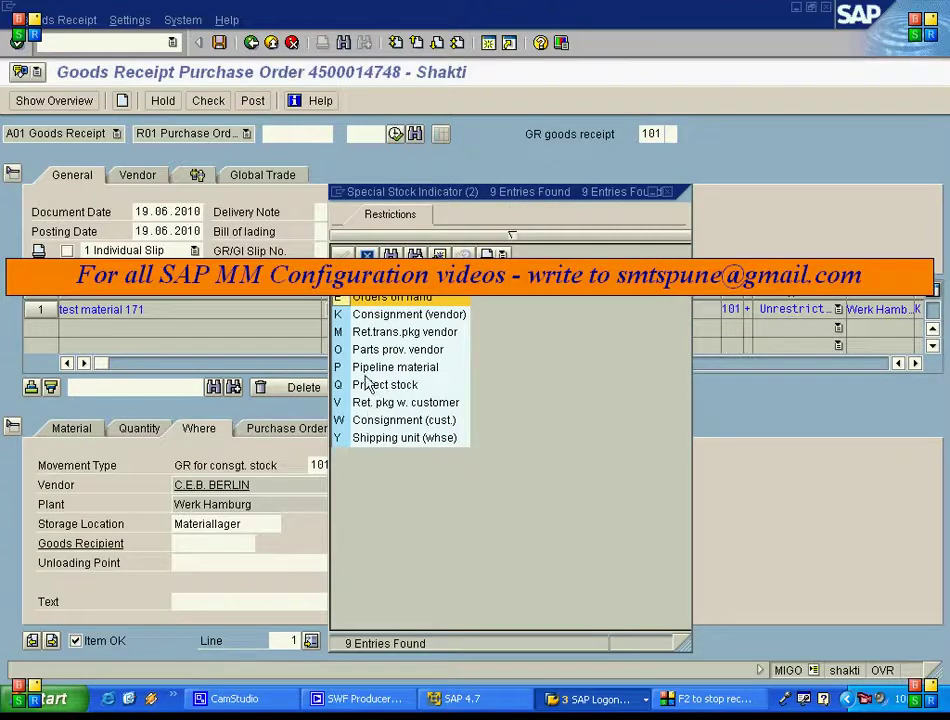
left_click(362, 314)
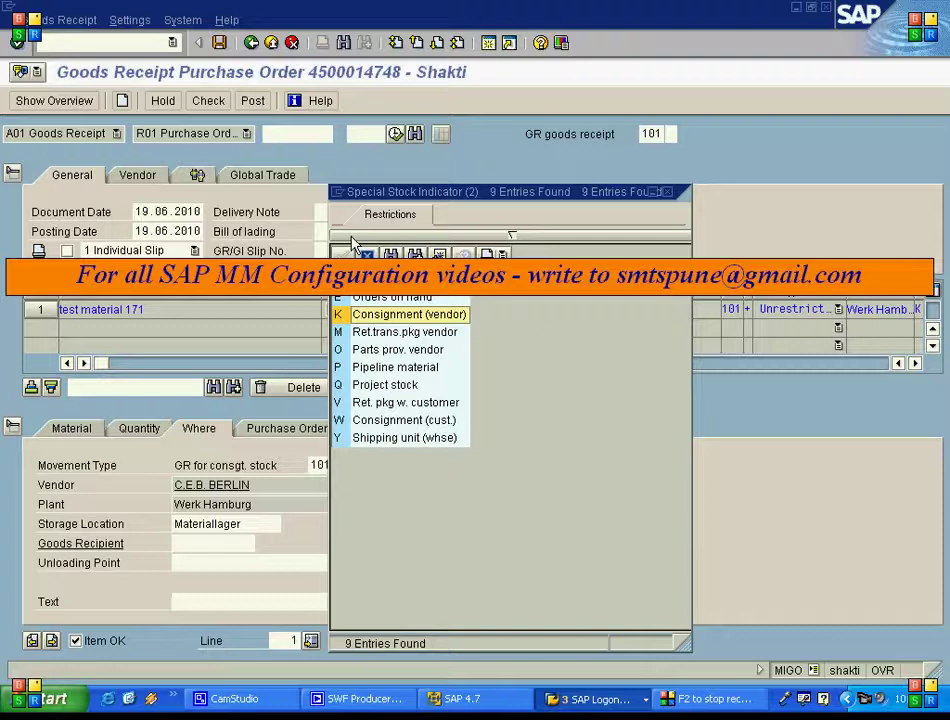
left_click(345, 253)
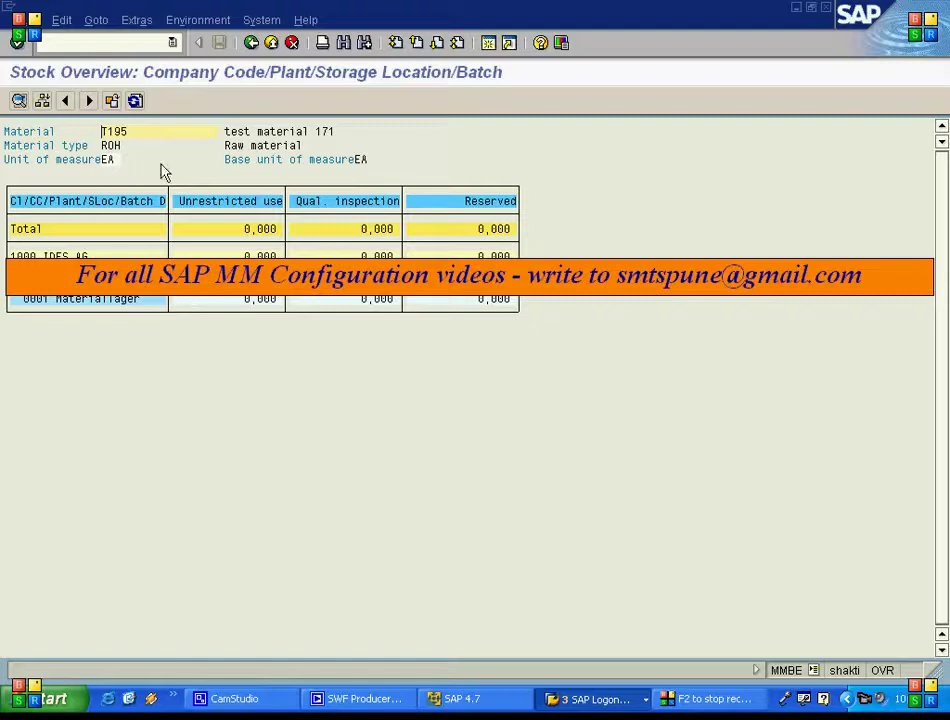
Check material T195's stock overview and its total stock in the Accounting 1 data for plant 1000, and return to the goods receipt.
left_click(251, 42)
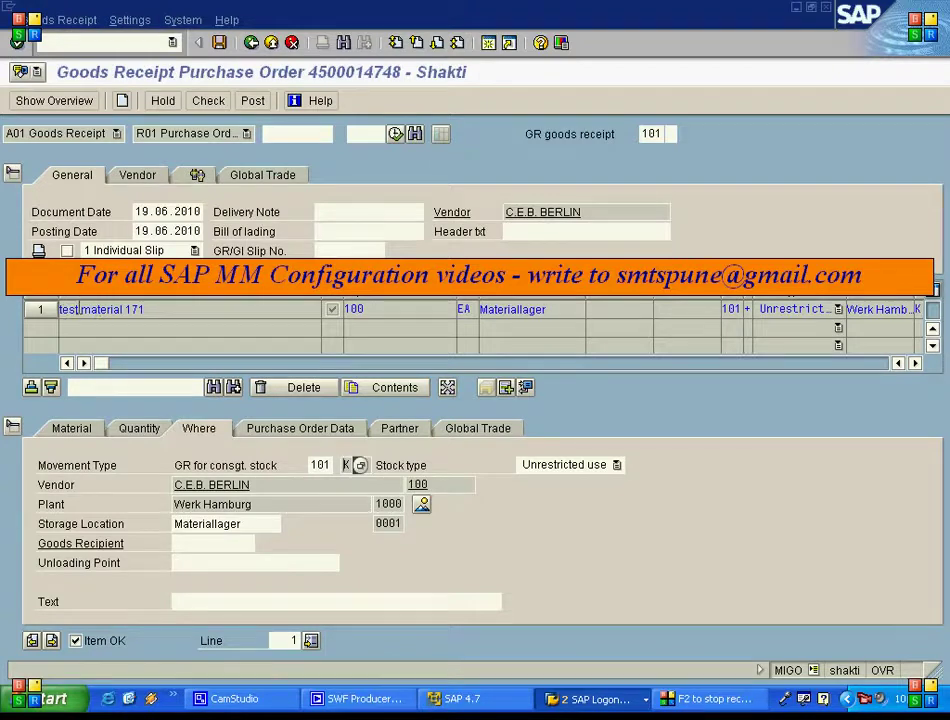
double_click(78, 309)
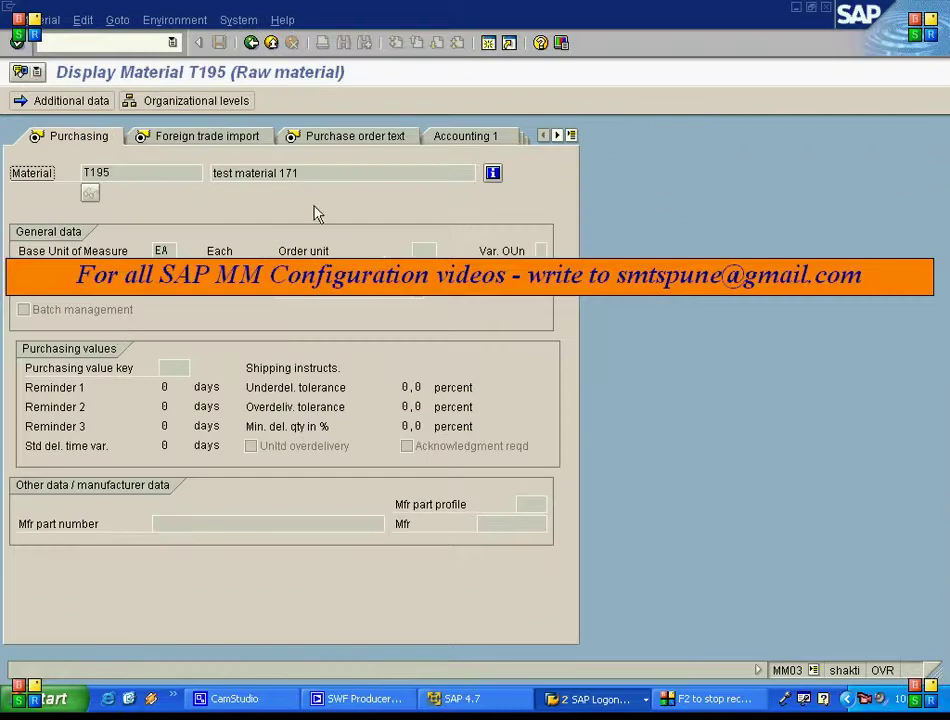
left_click(466, 142)
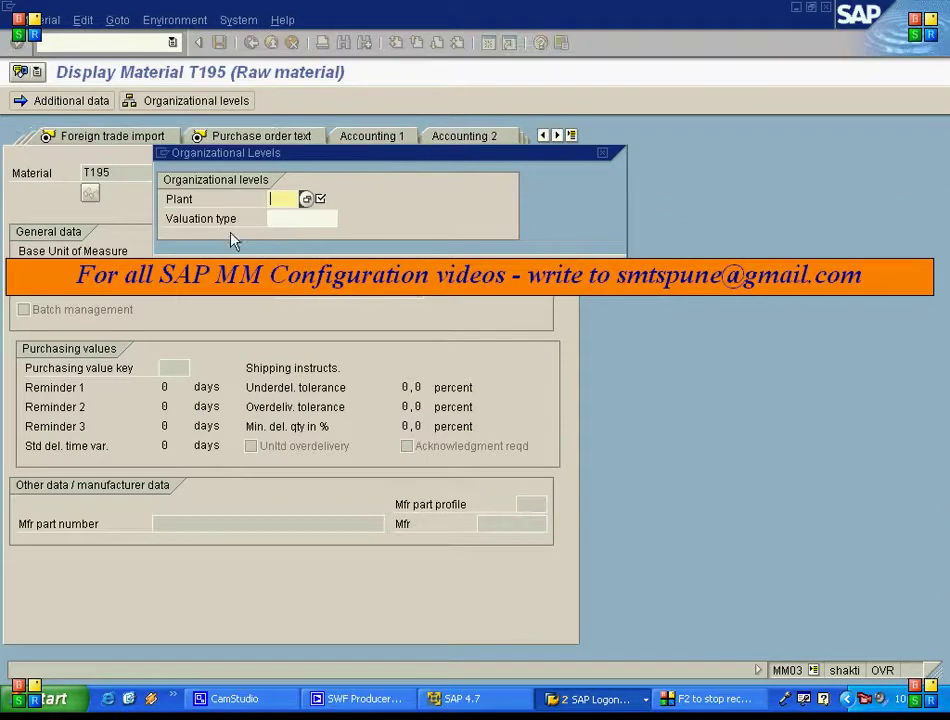
type("1000")
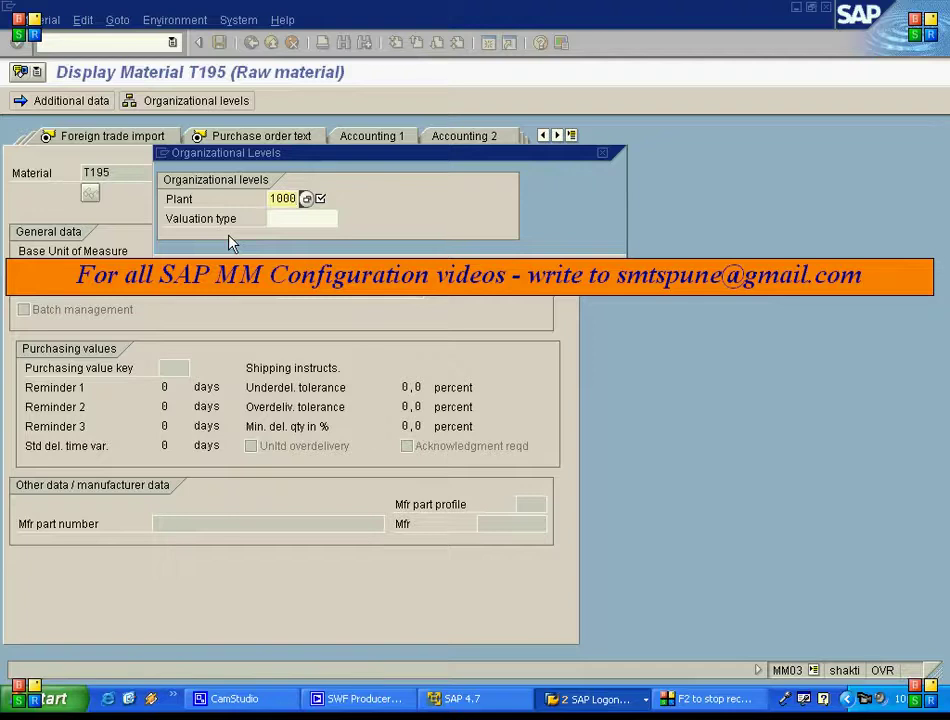
key("Return")
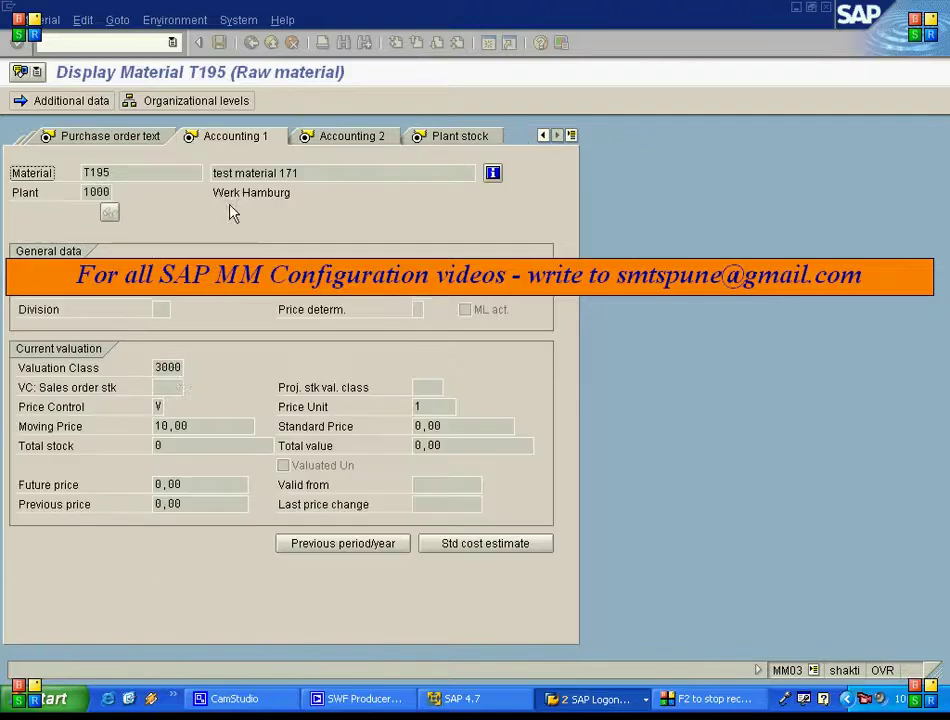
left_click(176, 446)
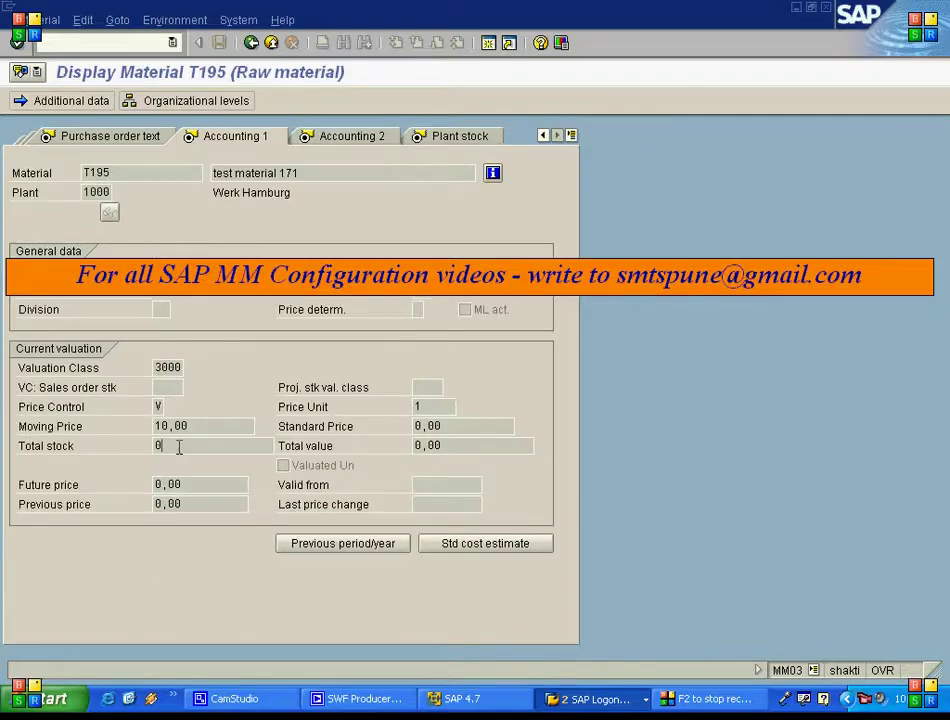
left_click(251, 42)
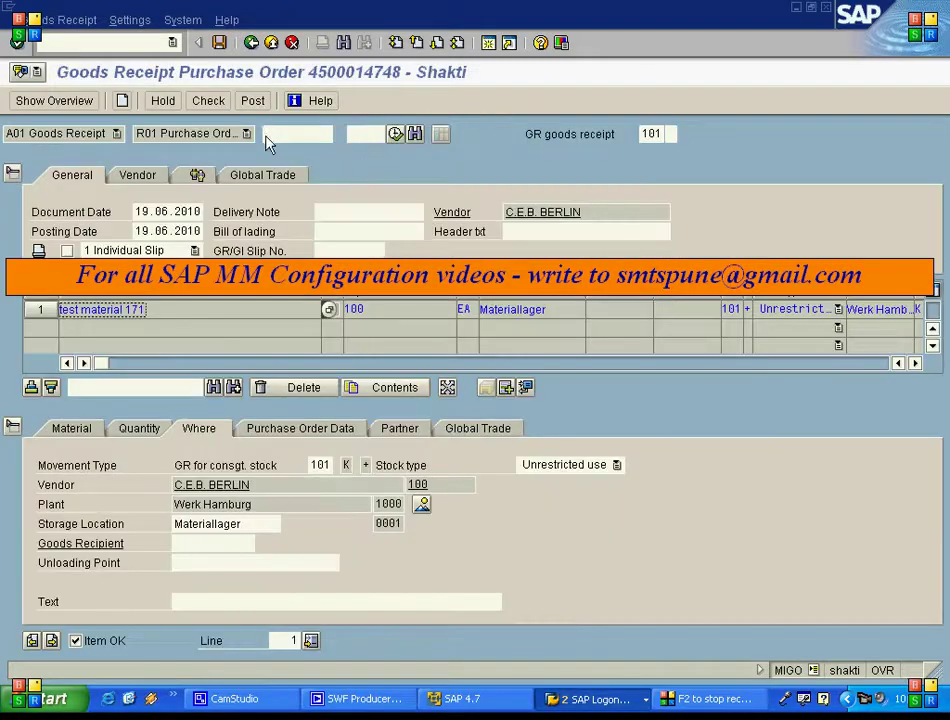
Post the goods receipt and display its material document with the A04 Display action.
left_click(489, 311)
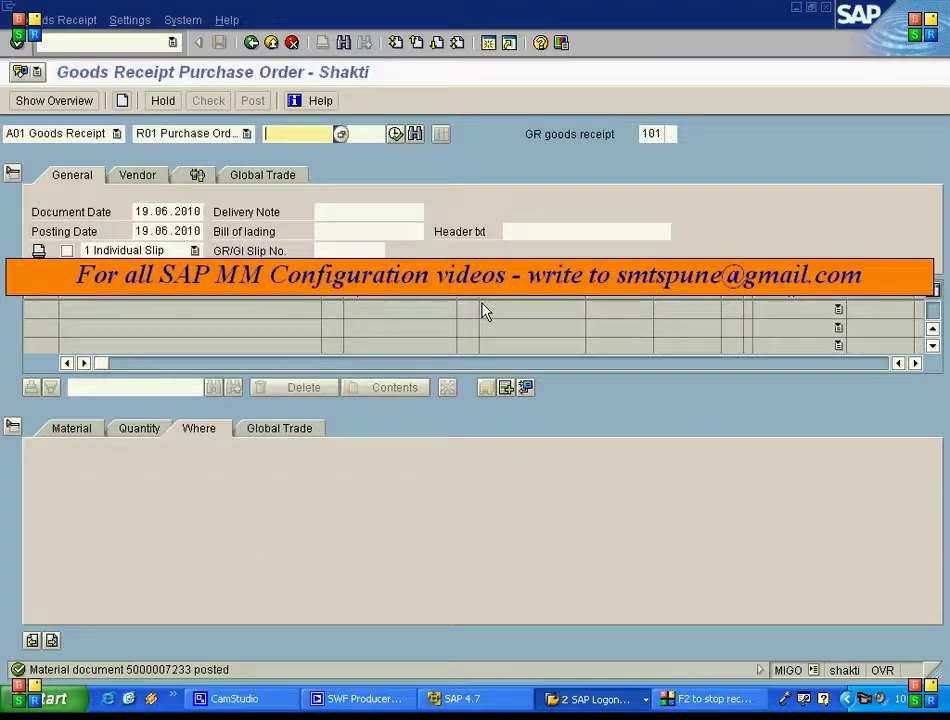
left_click(110, 133)
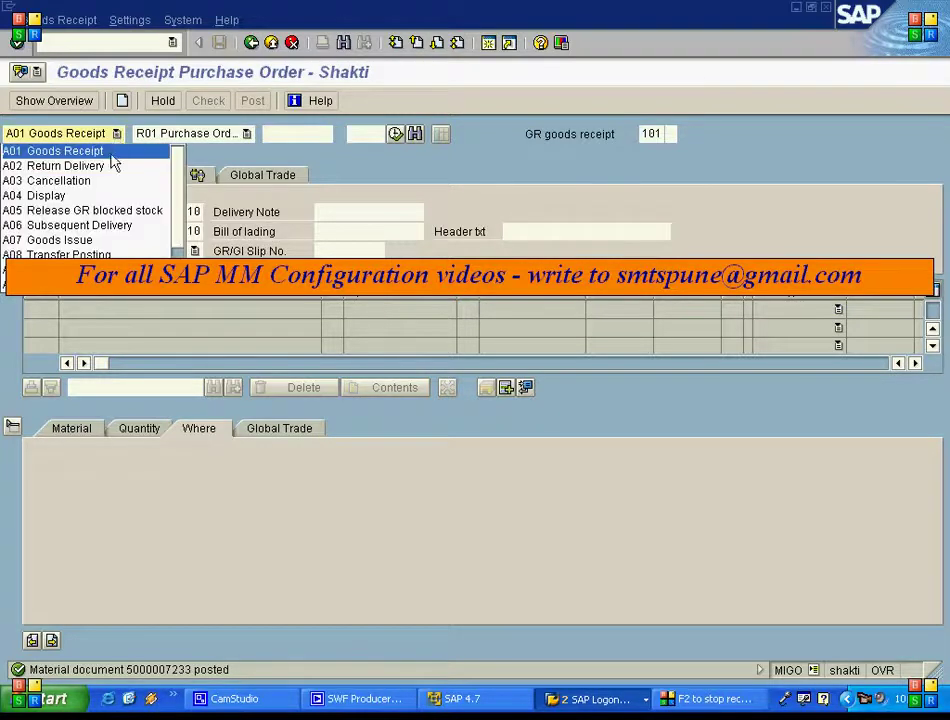
left_click(110, 195)
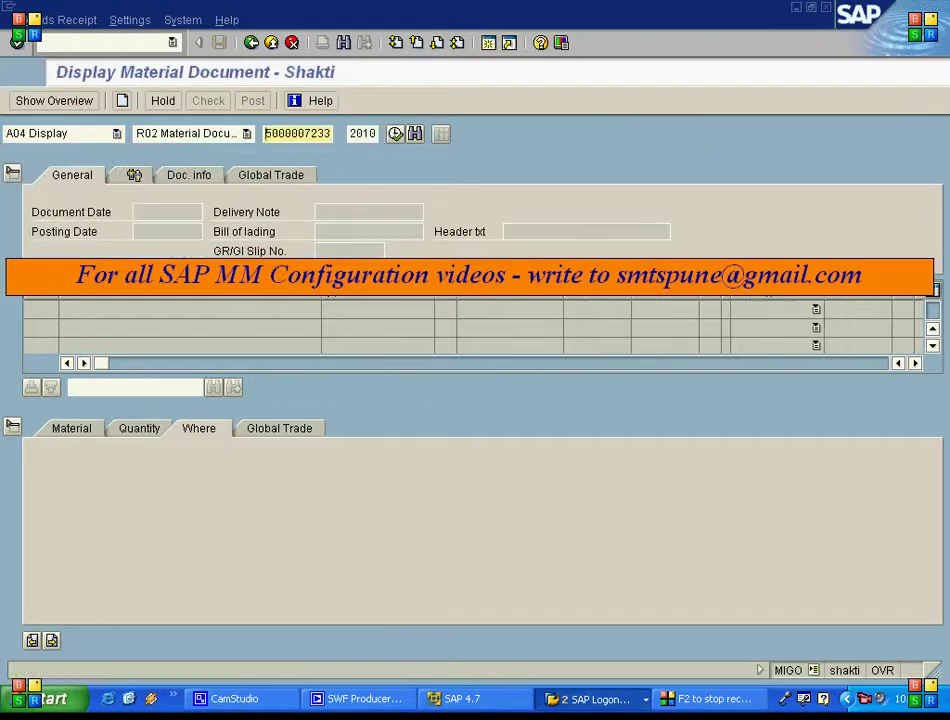
key("Return")
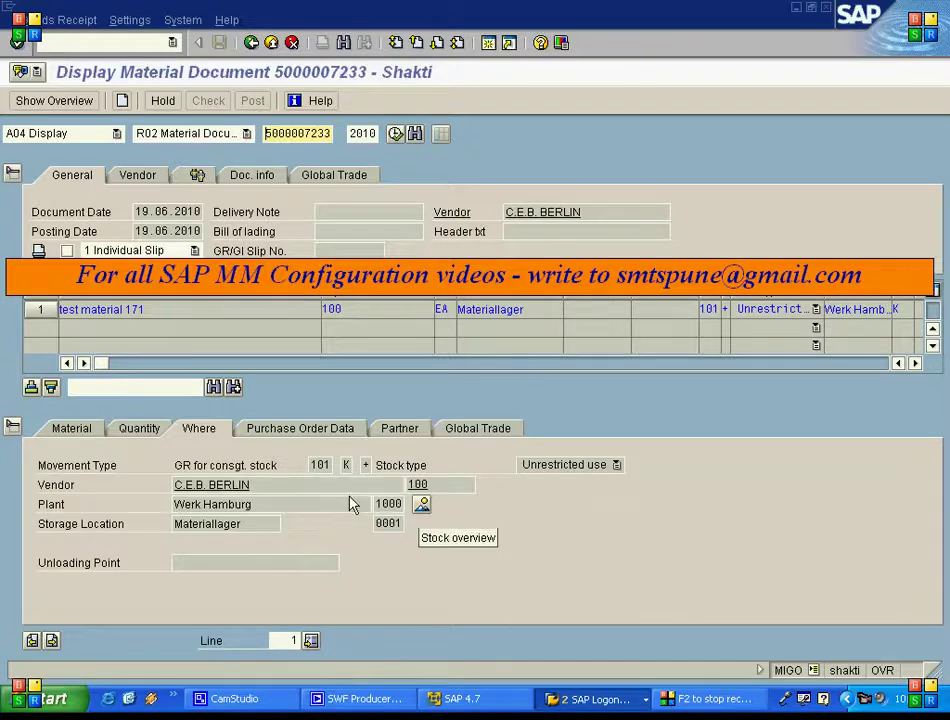
Examine the vendor consignment stock in T195's stock overview, including its breakdown by stock type, and return to the material document.
left_click(423, 507)
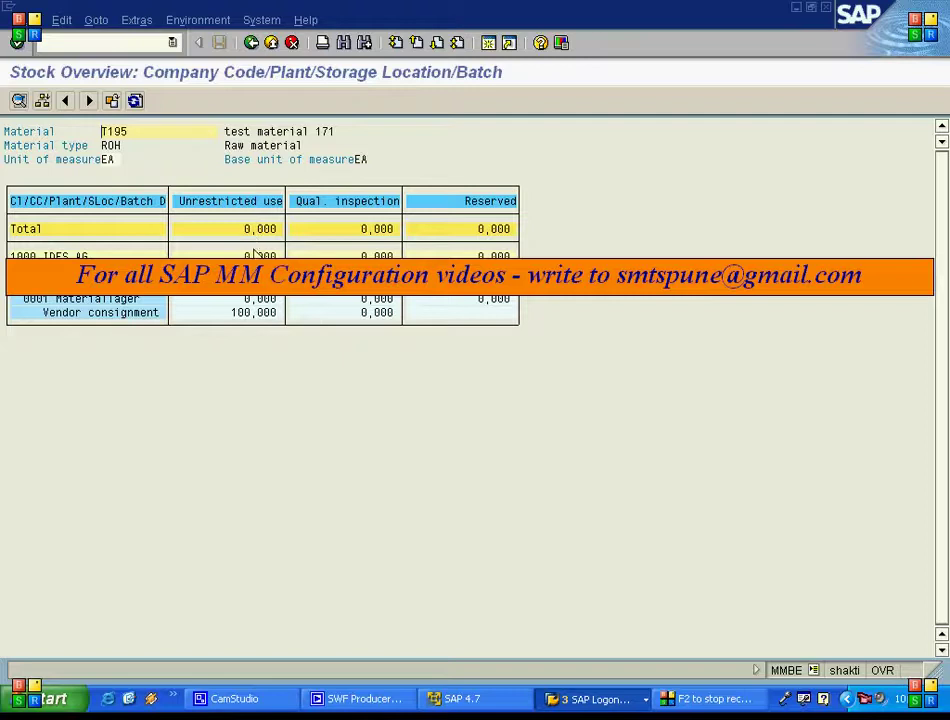
left_click(240, 313)
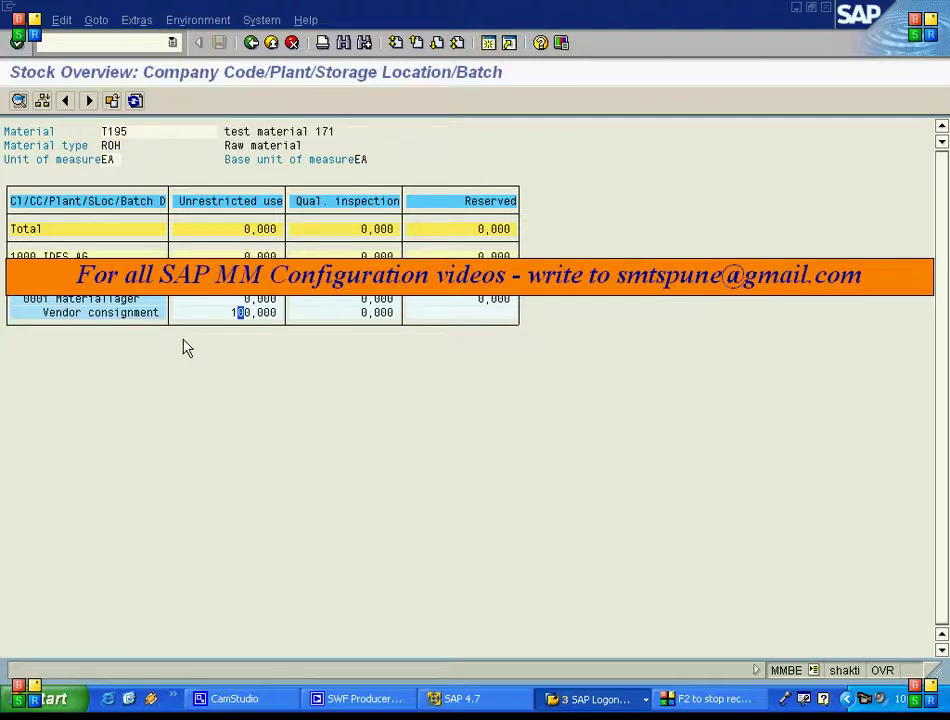
double_click(124, 313)
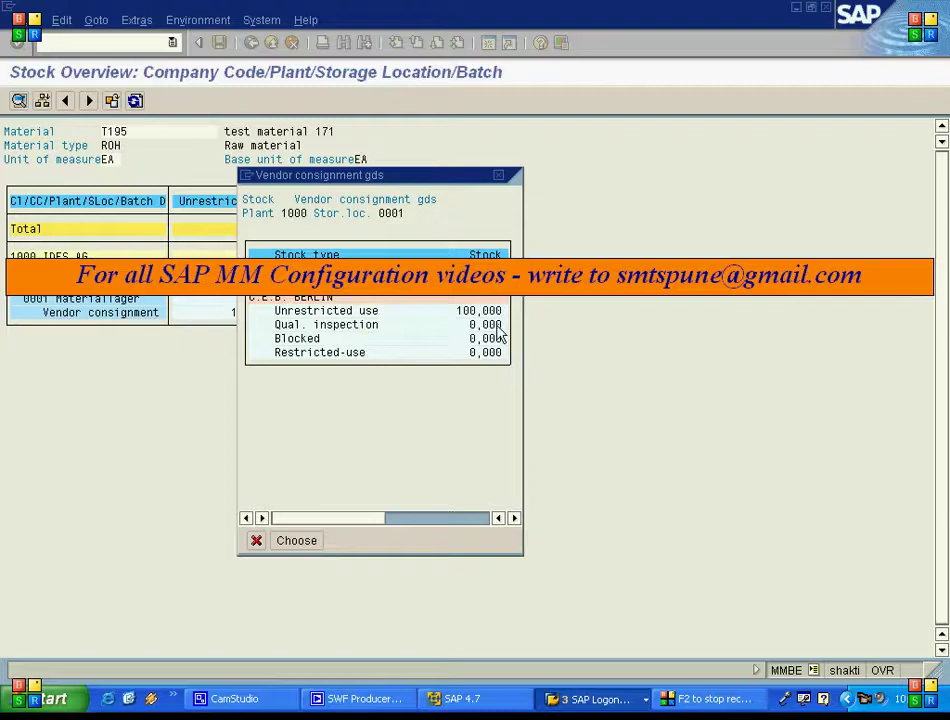
left_click(256, 541)
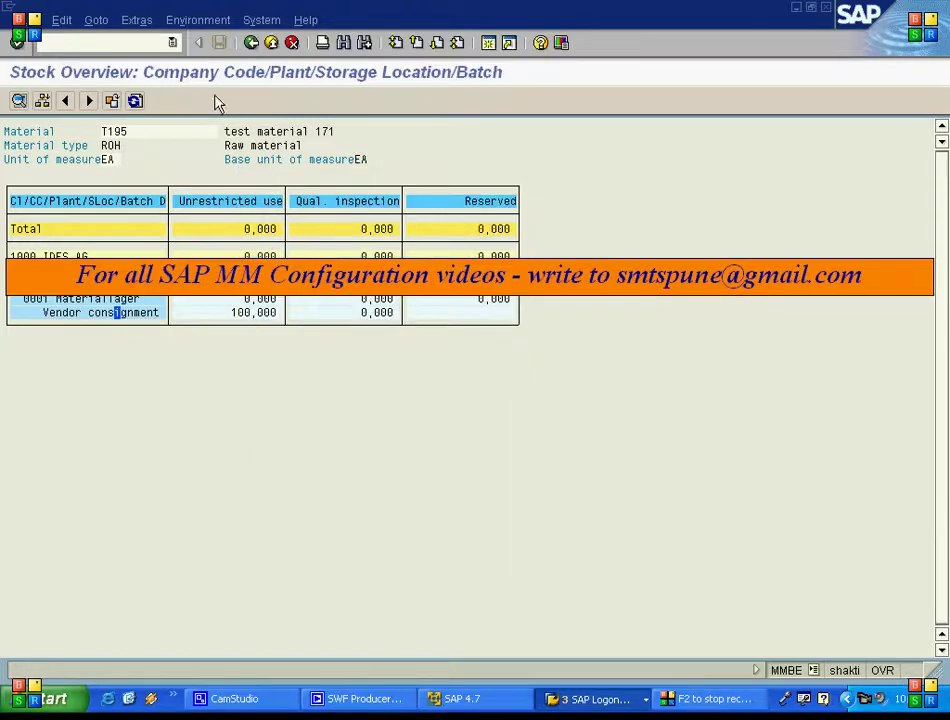
left_click(251, 42)
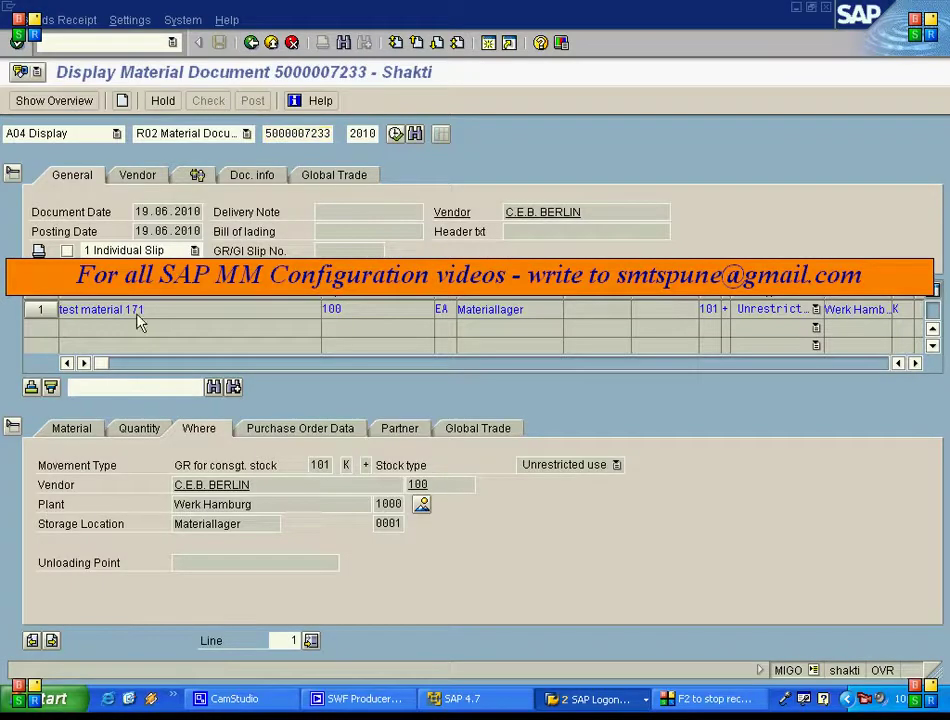
Check material T195's total stock and total value in the Accounting 1 data for plant 1000, and return to the material document.
double_click(137, 312)
left_click(470, 138)
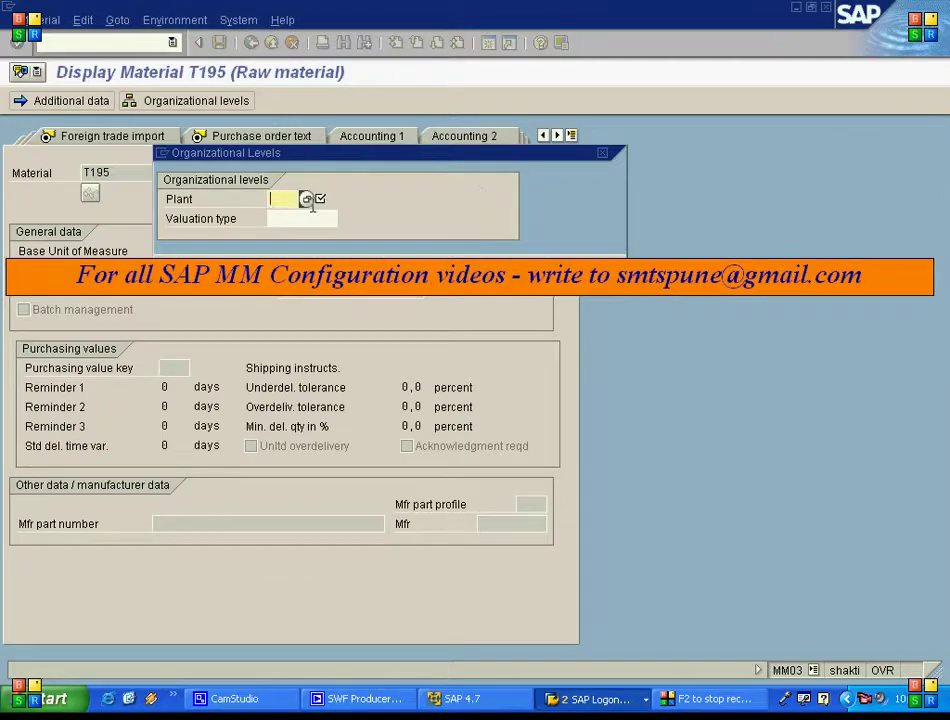
type("1000")
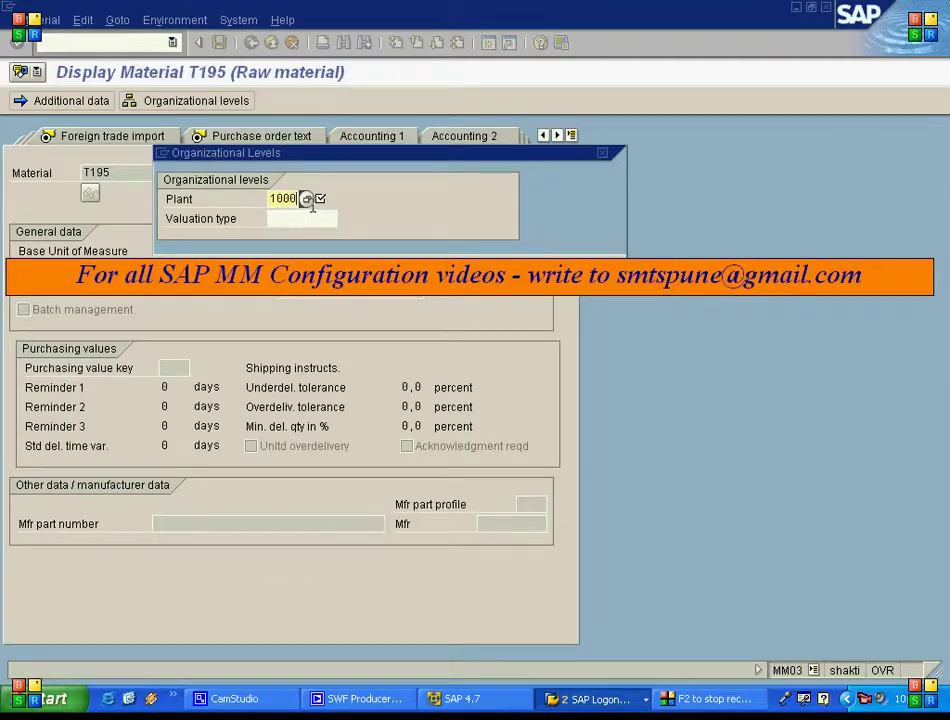
key("Return")
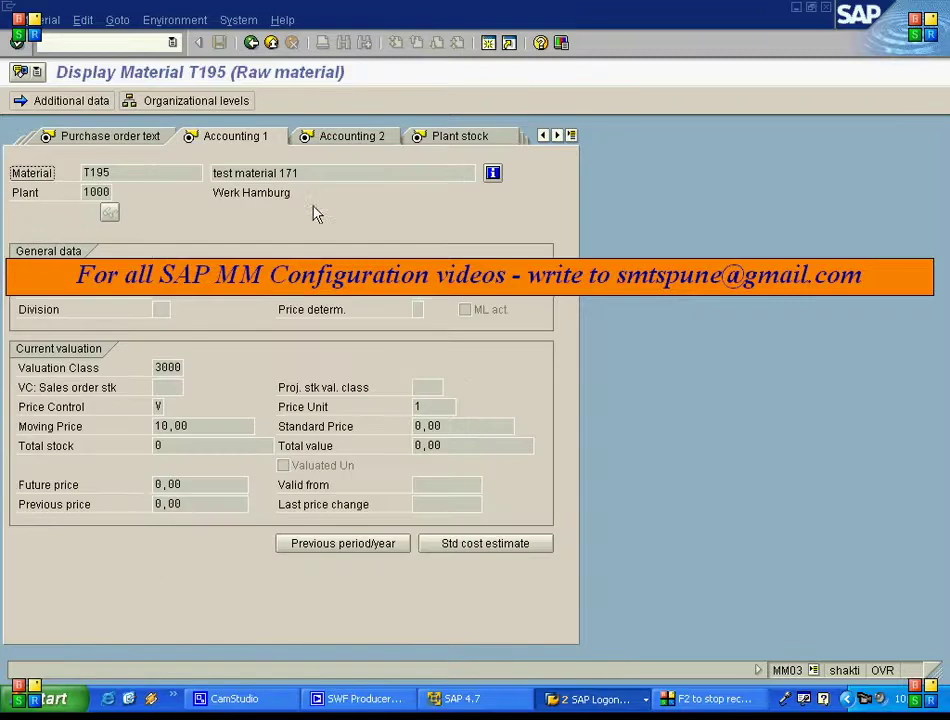
left_click(197, 447)
left_click(456, 447)
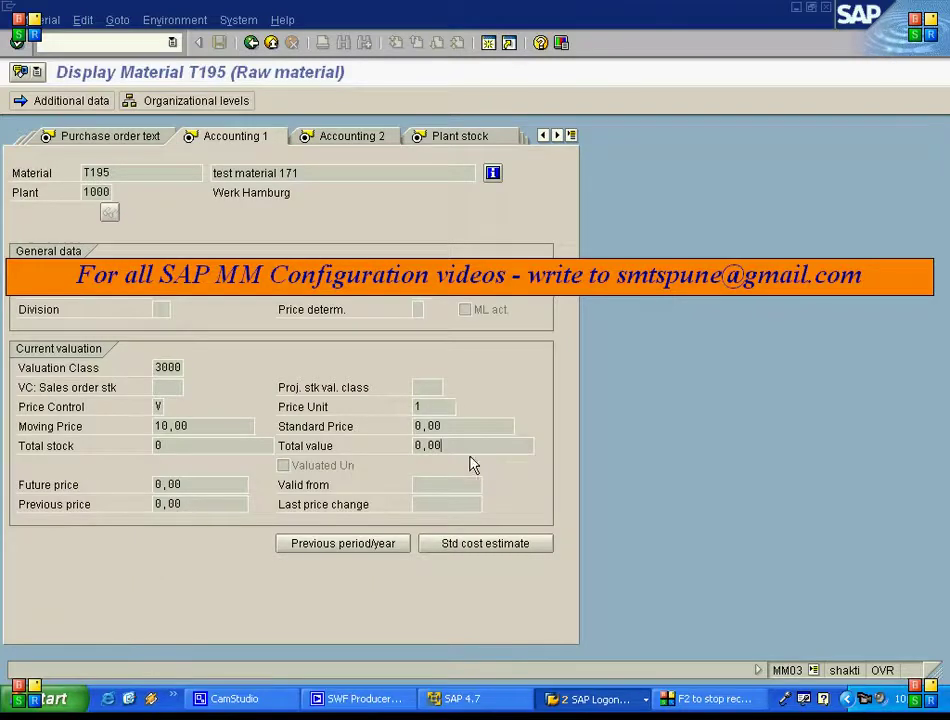
left_click(252, 44)
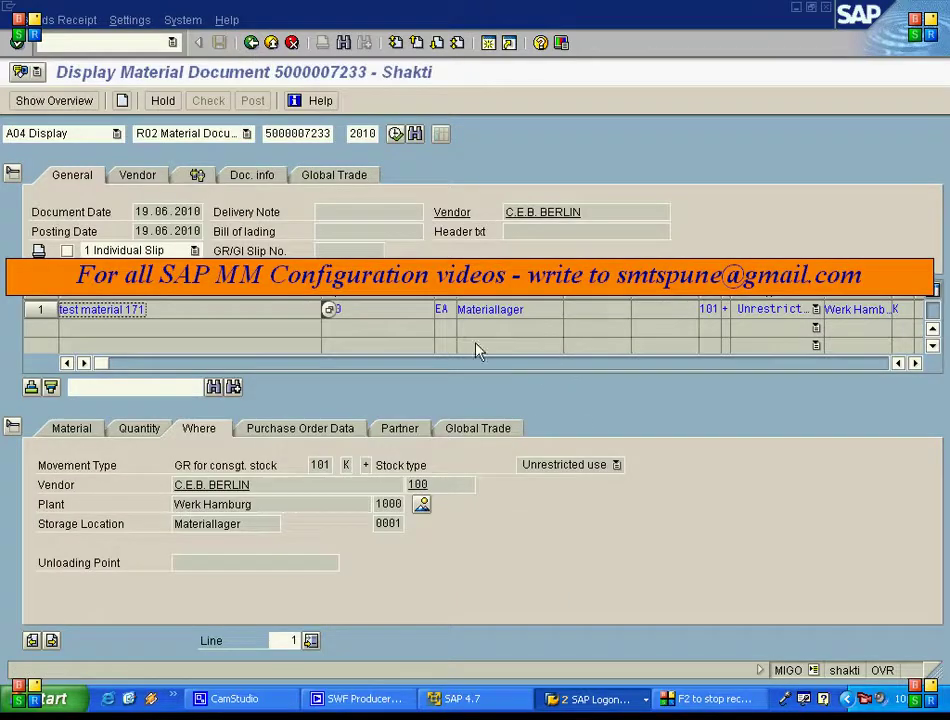
Look up the accounting (FI) documents belonging to the goods receipt's material document in its document information.
left_click(490, 309)
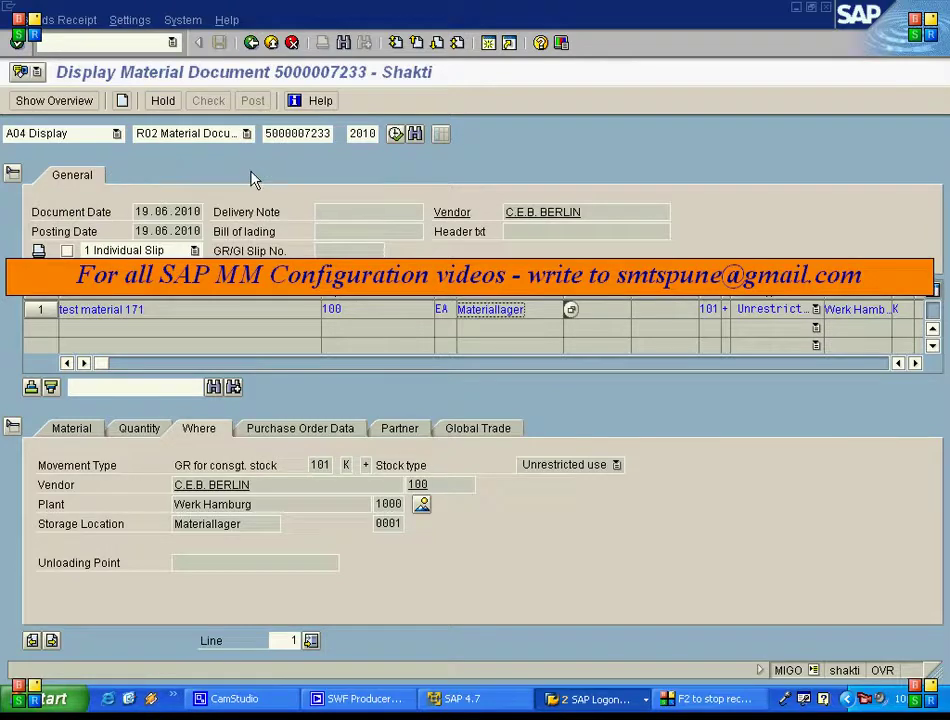
left_click(253, 182)
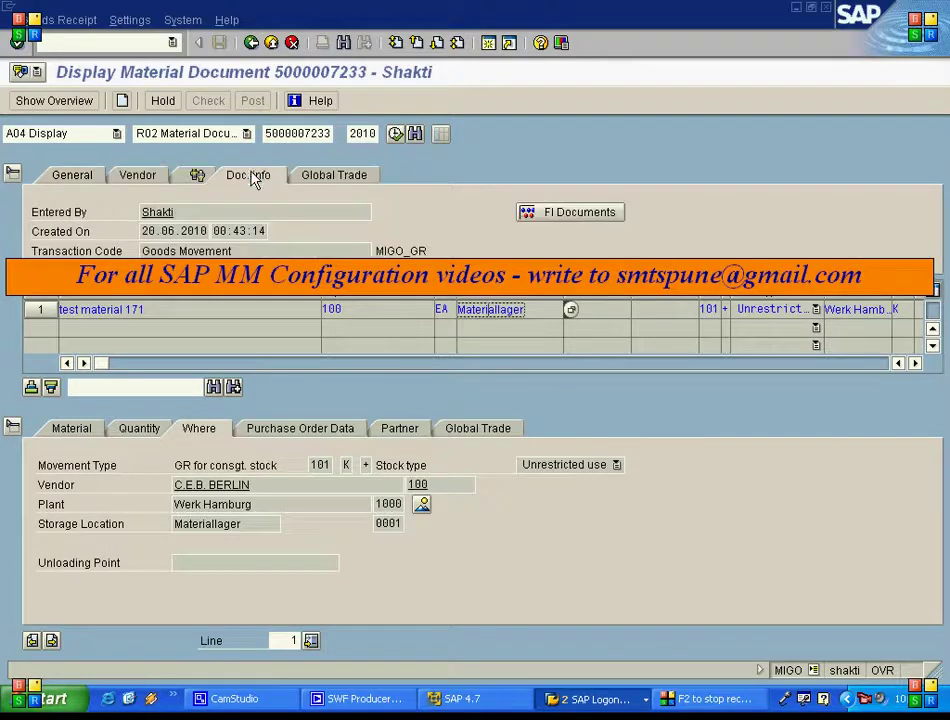
left_click(570, 223)
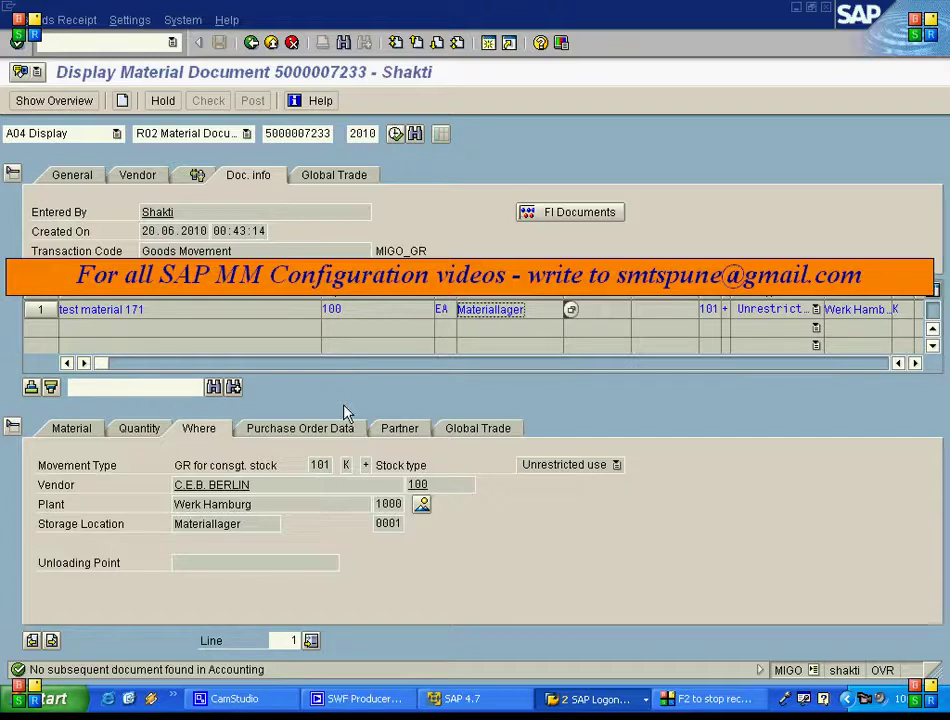
left_click(215, 231)
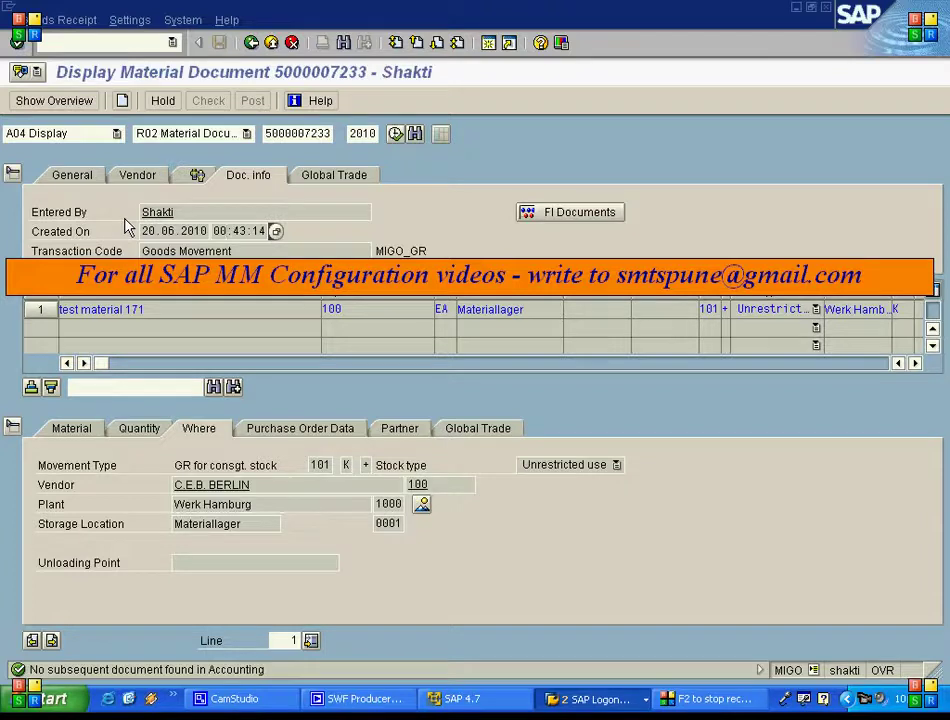
Start an A08 Transfer Posting with reference R10 Others, movement type 411 and special stock indicator K.
left_click(117, 134)
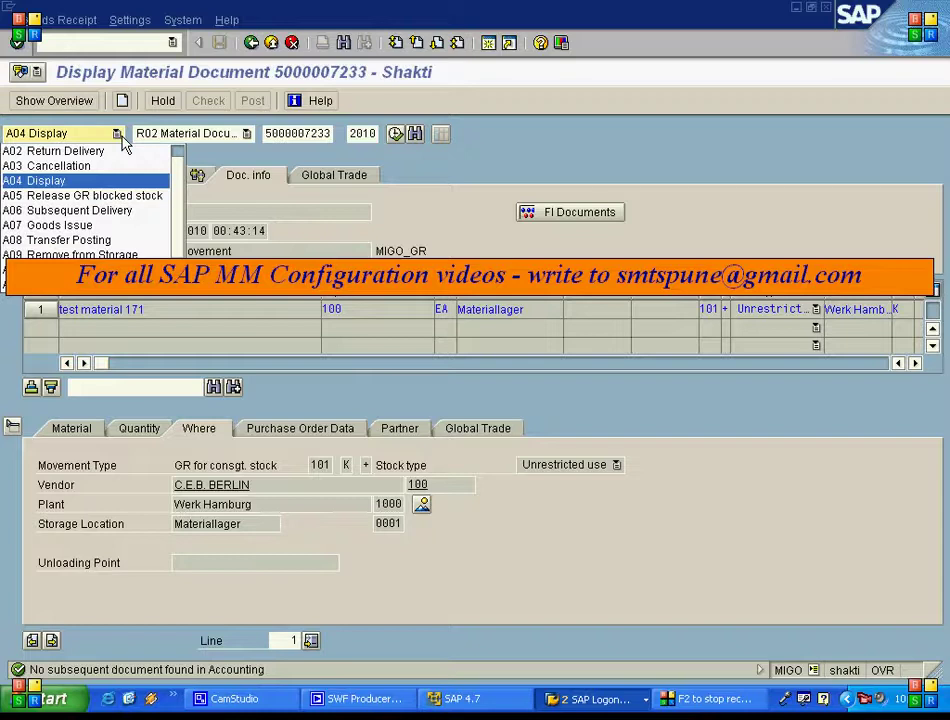
left_click(103, 247)
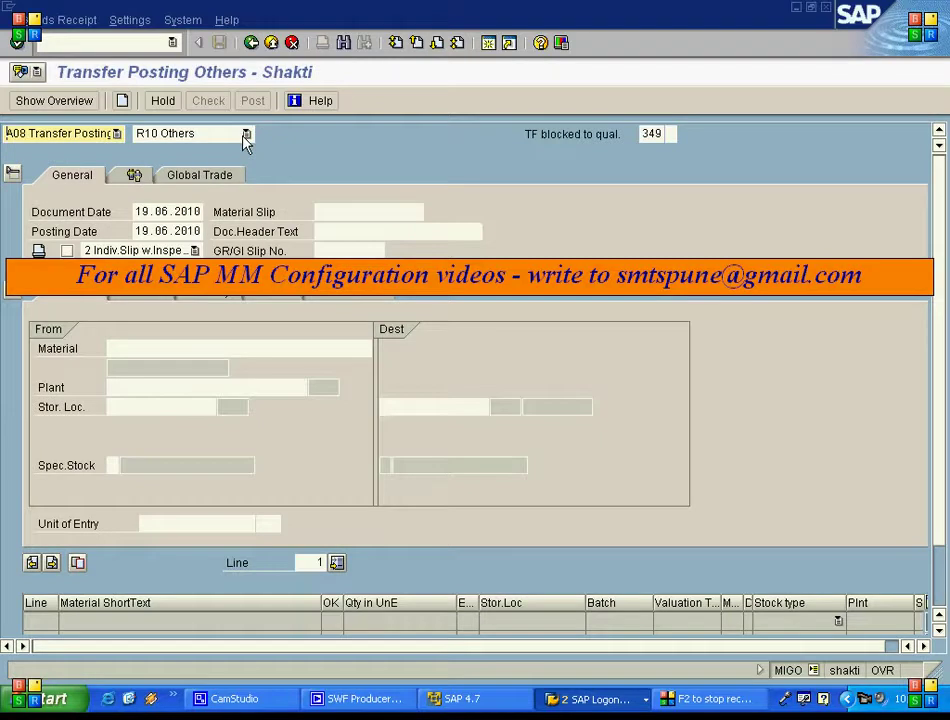
left_click(645, 134)
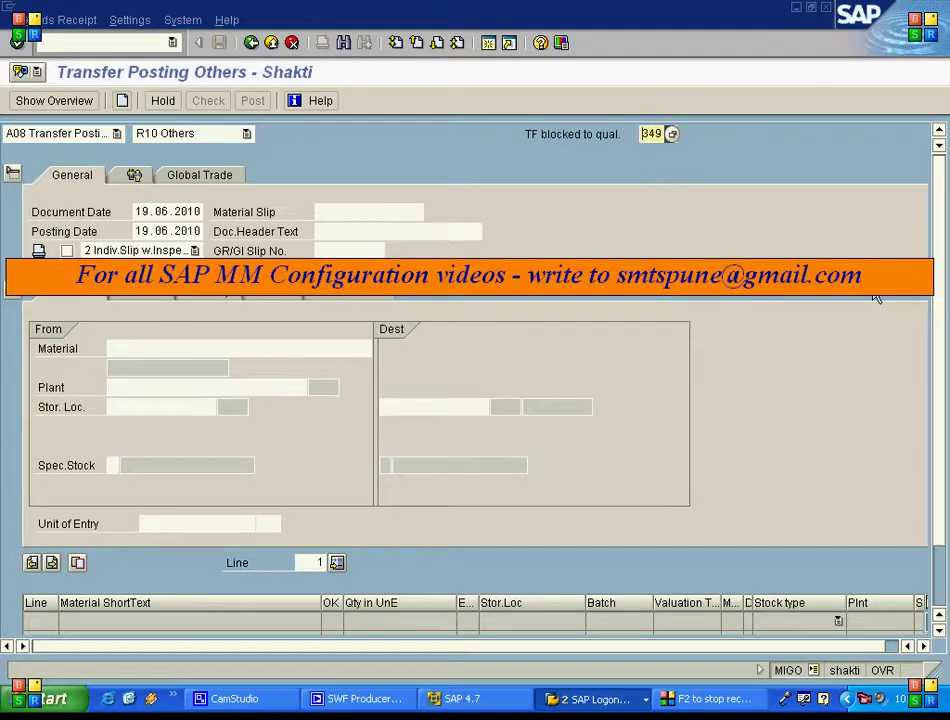
type("411")
key("Tab")
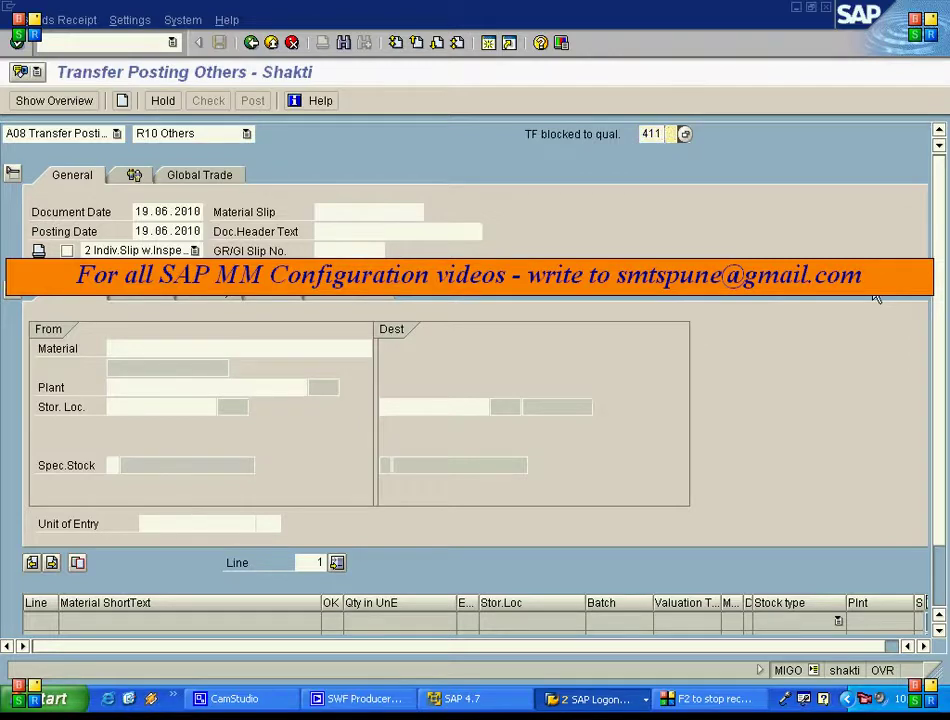
type("K")
key("Return")
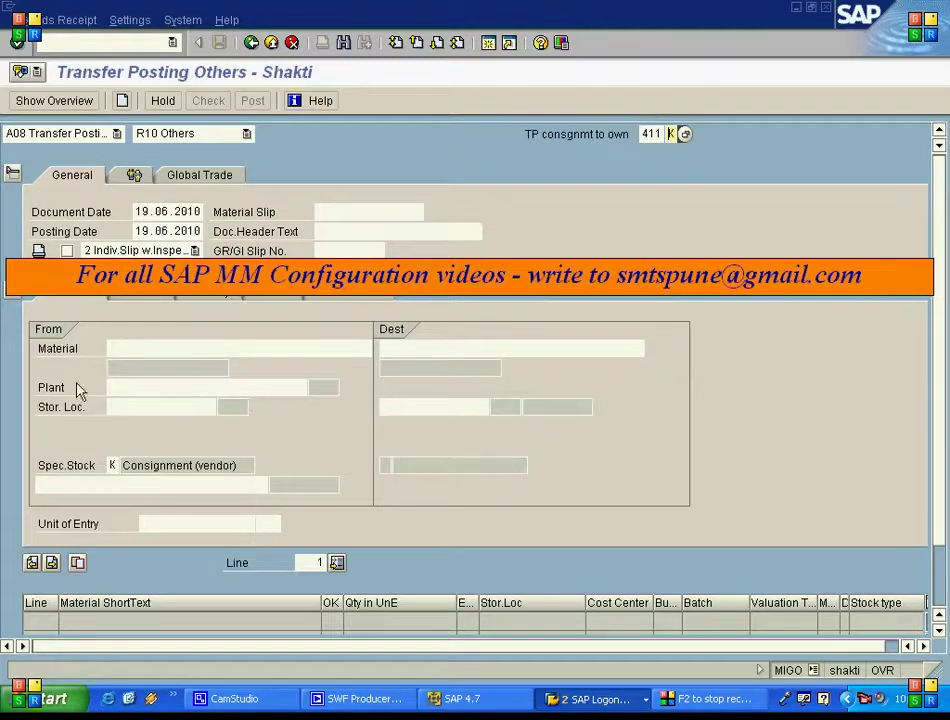
Enter the transfer's source as material T195, plant 1000, storage location 0001 and consignment vendor 100.
left_click(205, 350)
type("T195")
key("Tab")
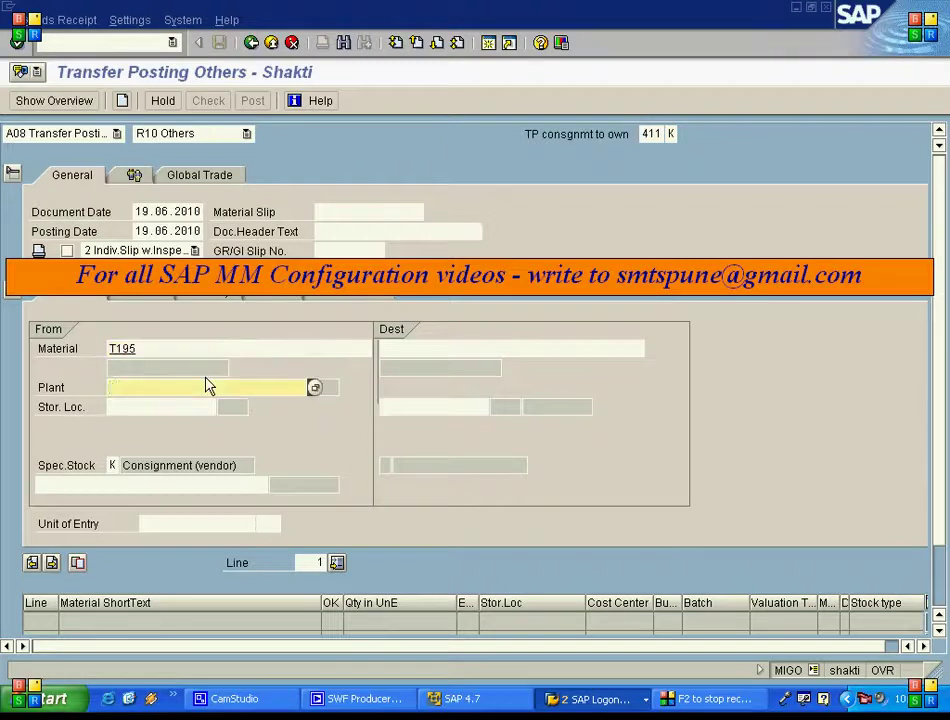
type("1000")
key("Tab")
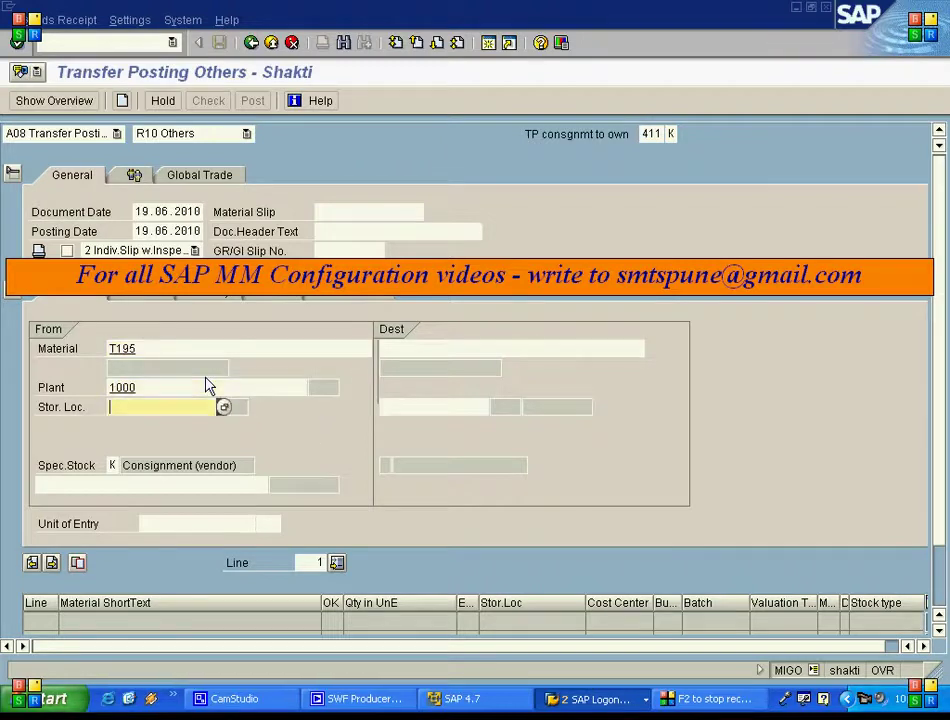
type("000")
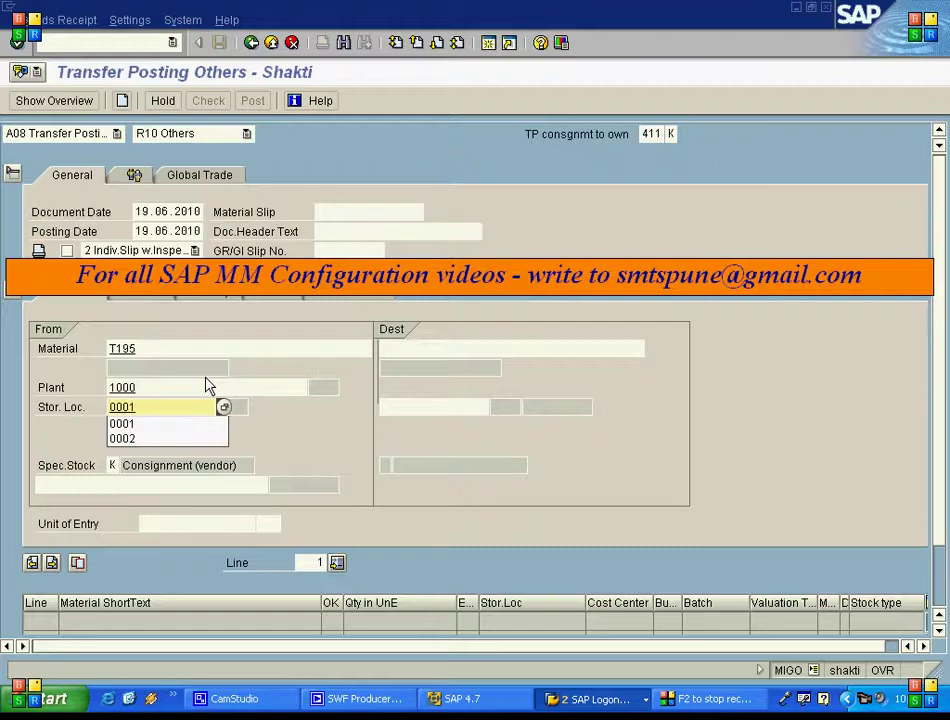
type("1")
left_click(142, 485)
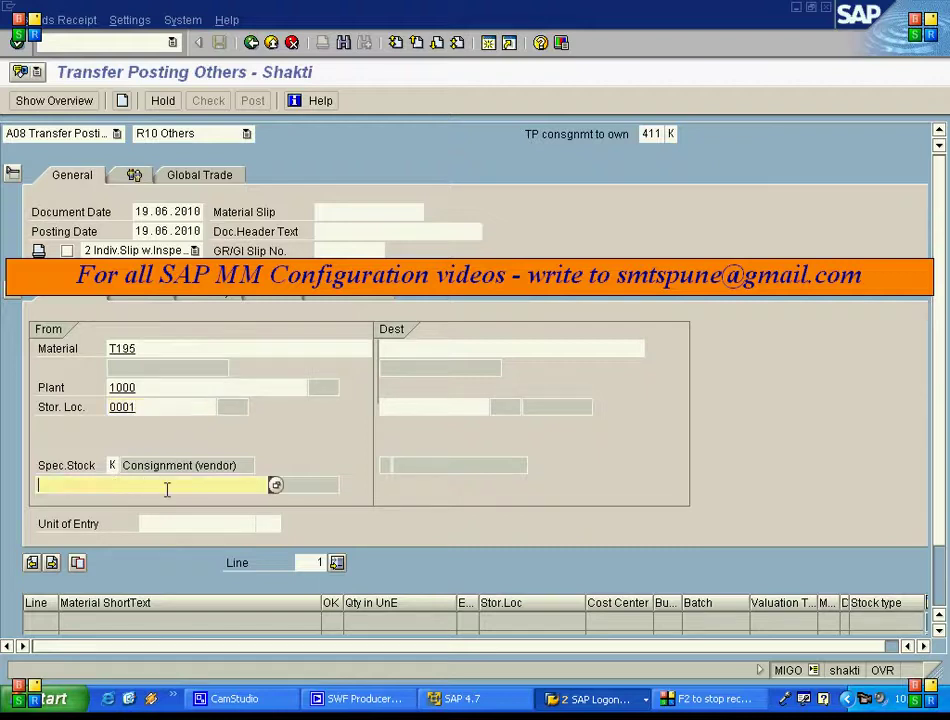
type("100")
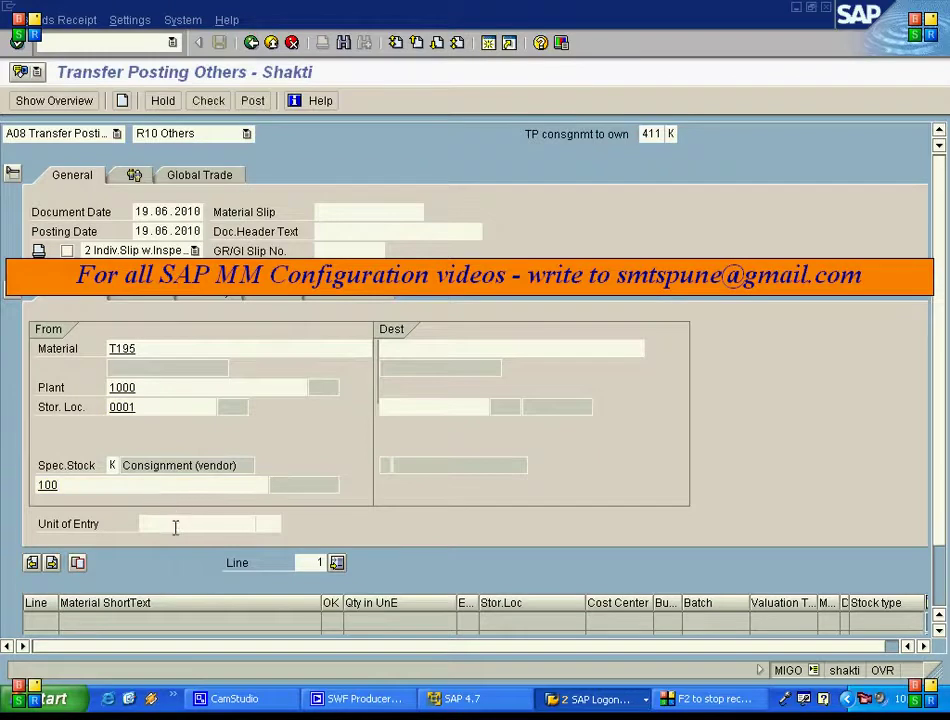
key("Return")
Set the transfer quantity to 20 EA and the destination storage location to 0001.
type("20")
key("Return")
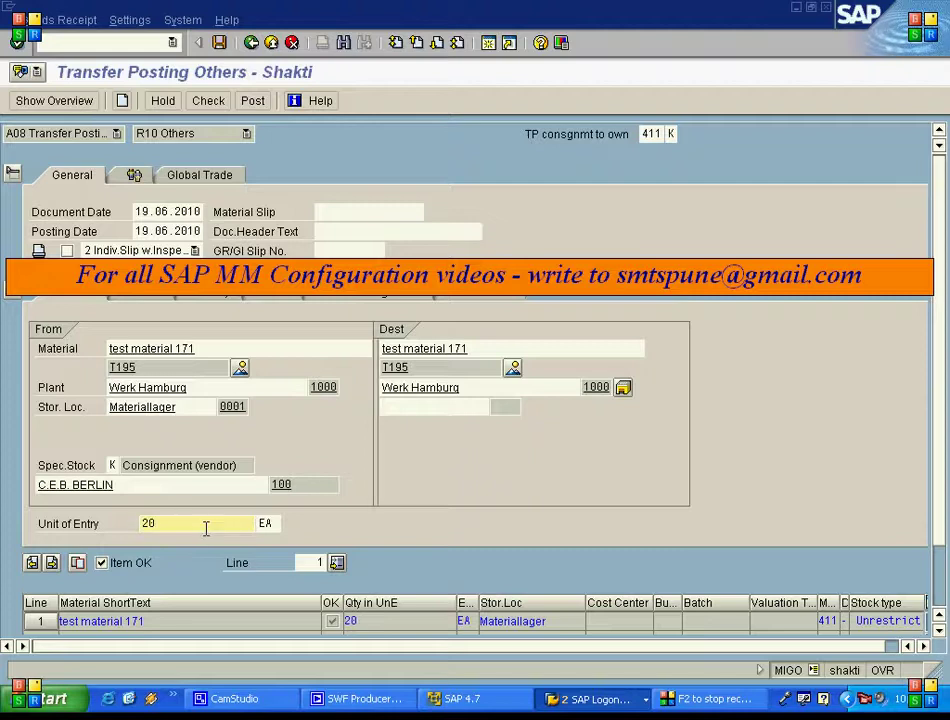
left_click(438, 406)
type("000")
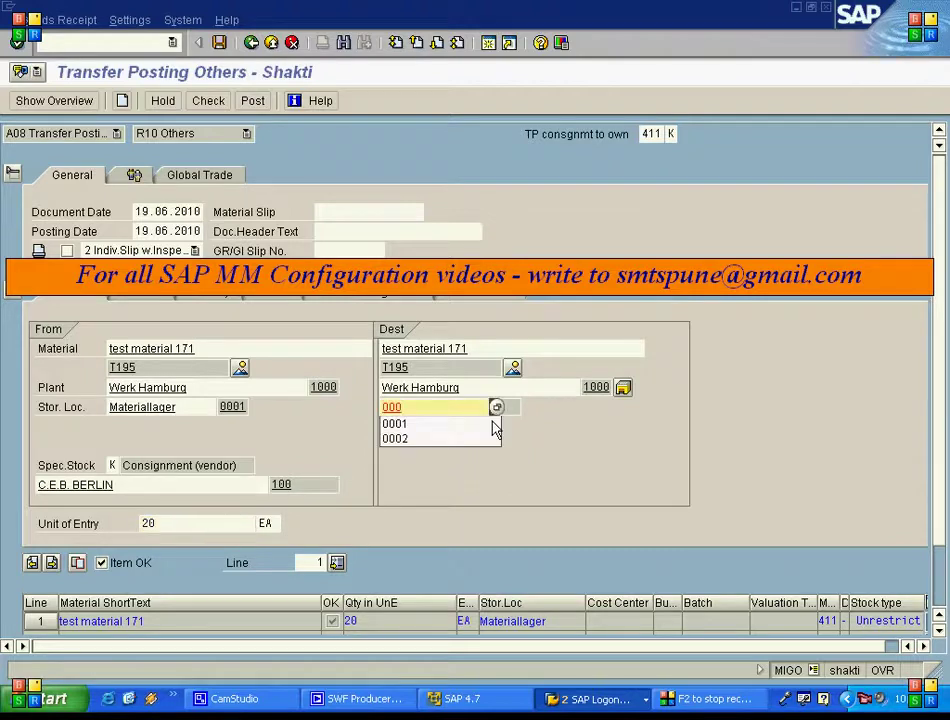
type("1")
key("Return")
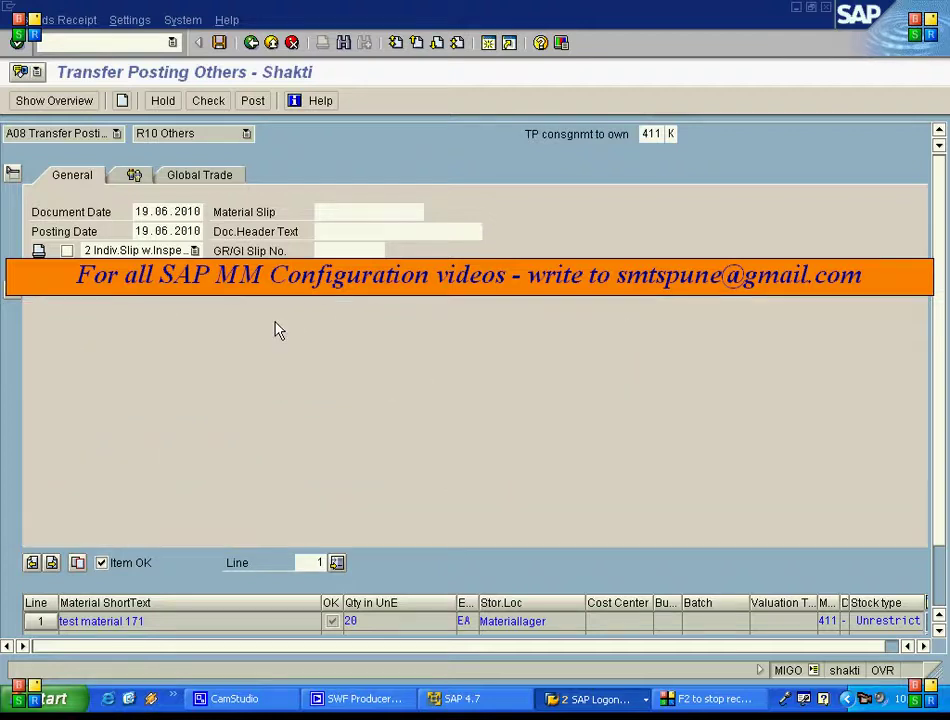
Review the transfer item's movement type details, then check and post the consignment-to-own transfer posting.
left_click(367, 328)
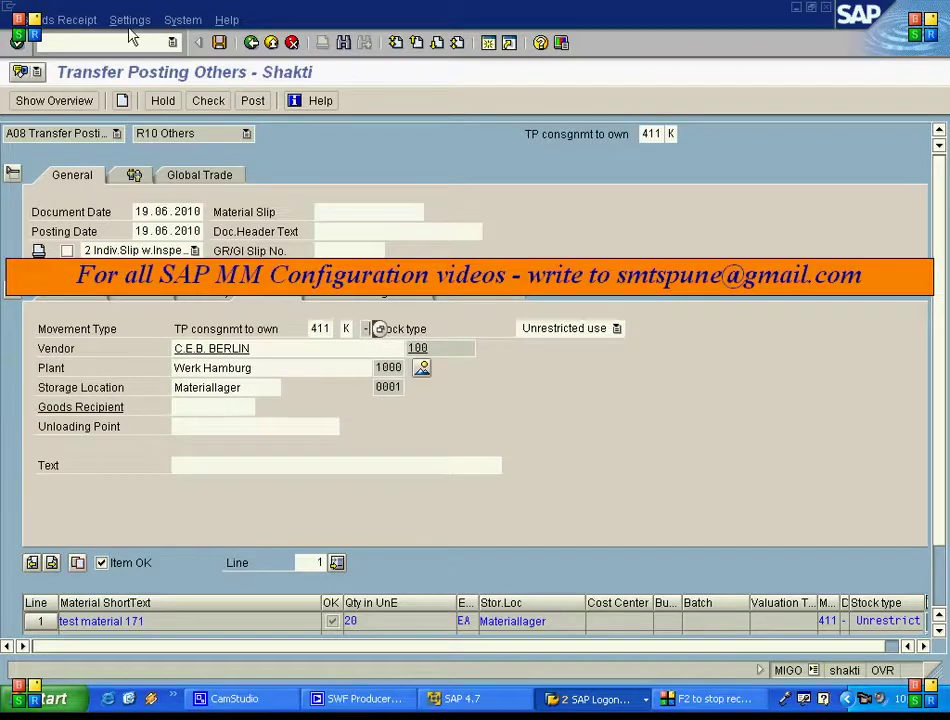
left_click(208, 100)
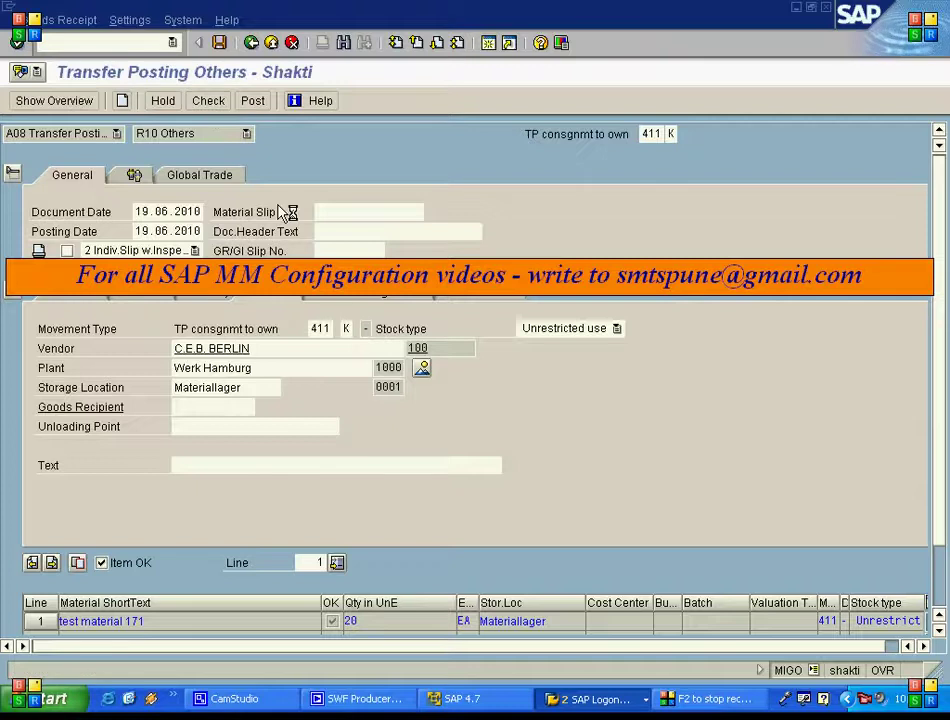
left_click(253, 100)
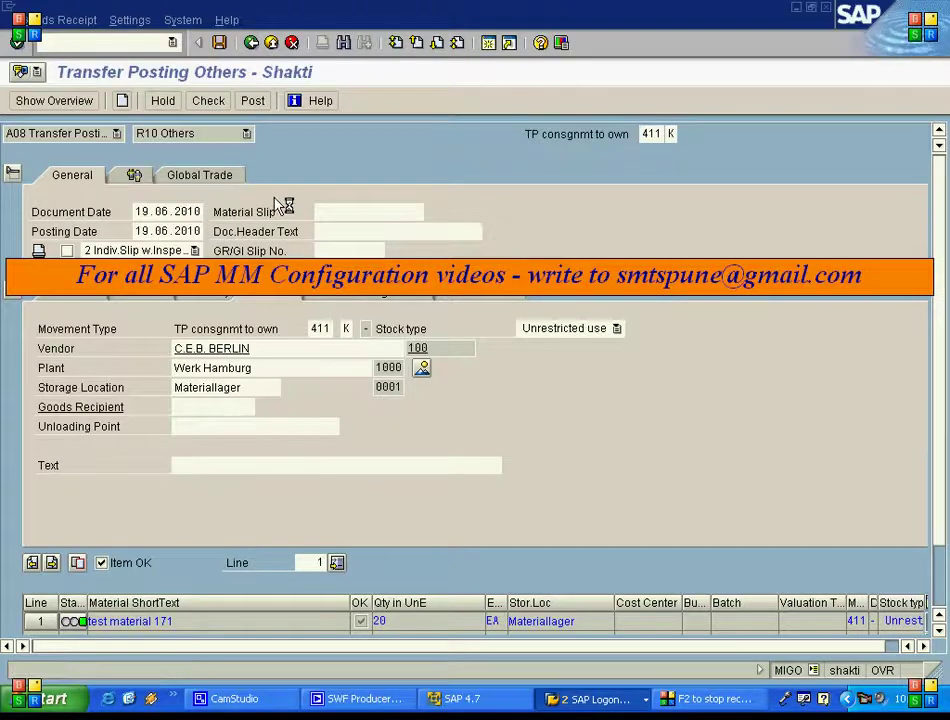
Display the posted transfer's material document with the A04 Display action.
left_click(116, 134)
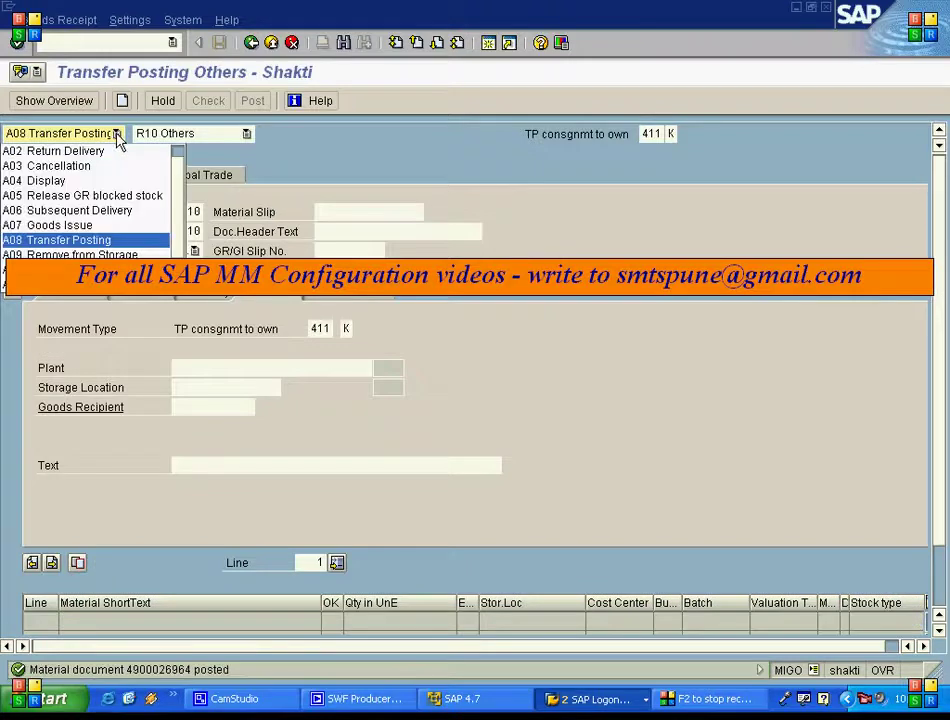
left_click(93, 181)
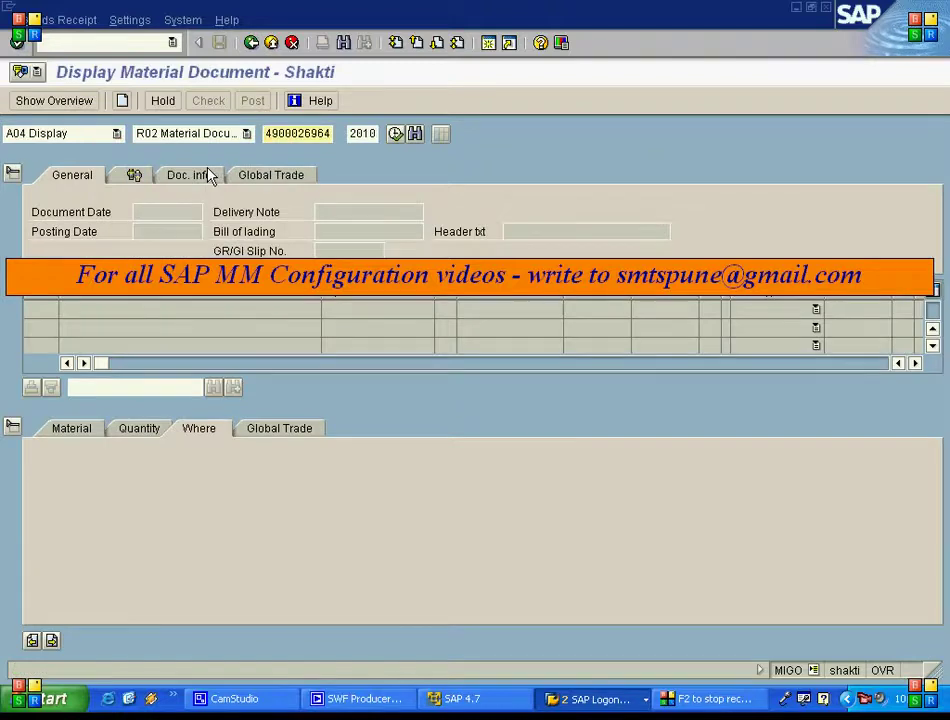
left_click(396, 135)
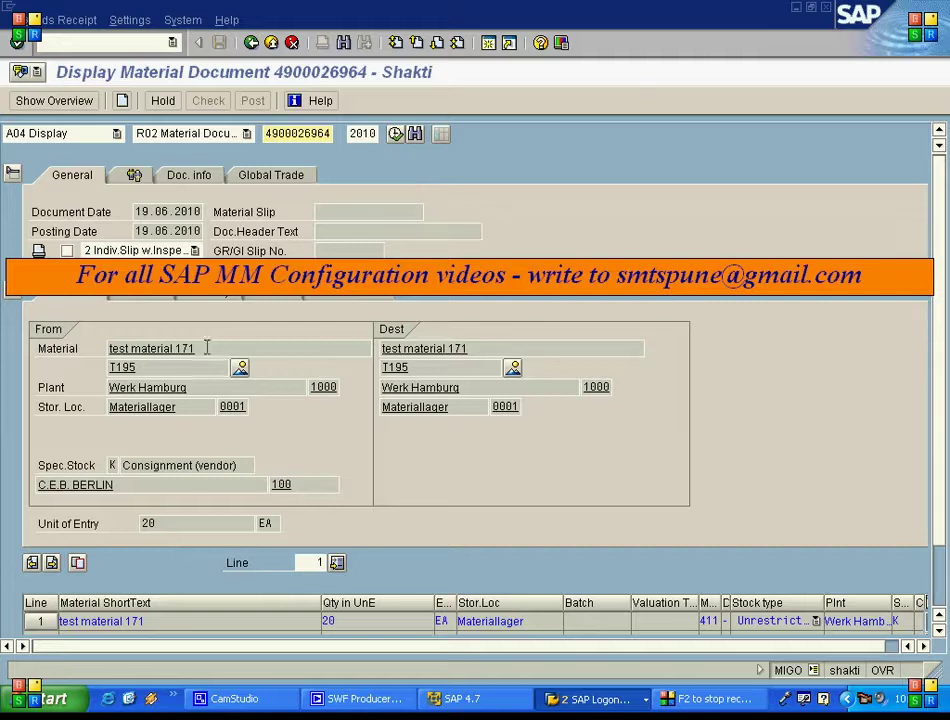
Compare the unrestricted and vendor consignment stock in the destination material T195's stock overview, and return to the material document.
left_click(513, 371)
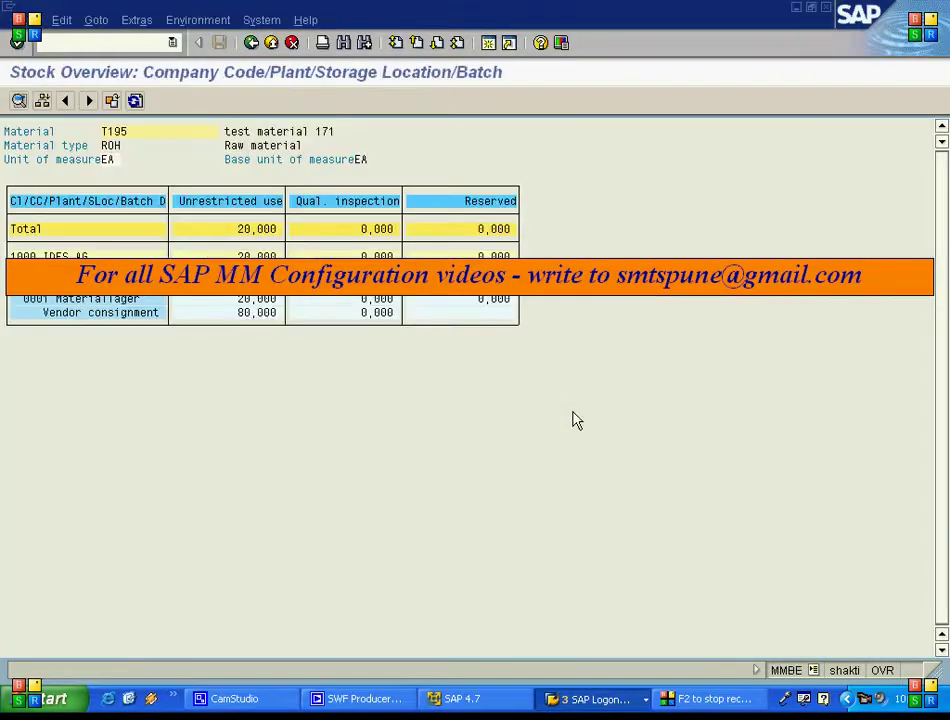
left_click(243, 313)
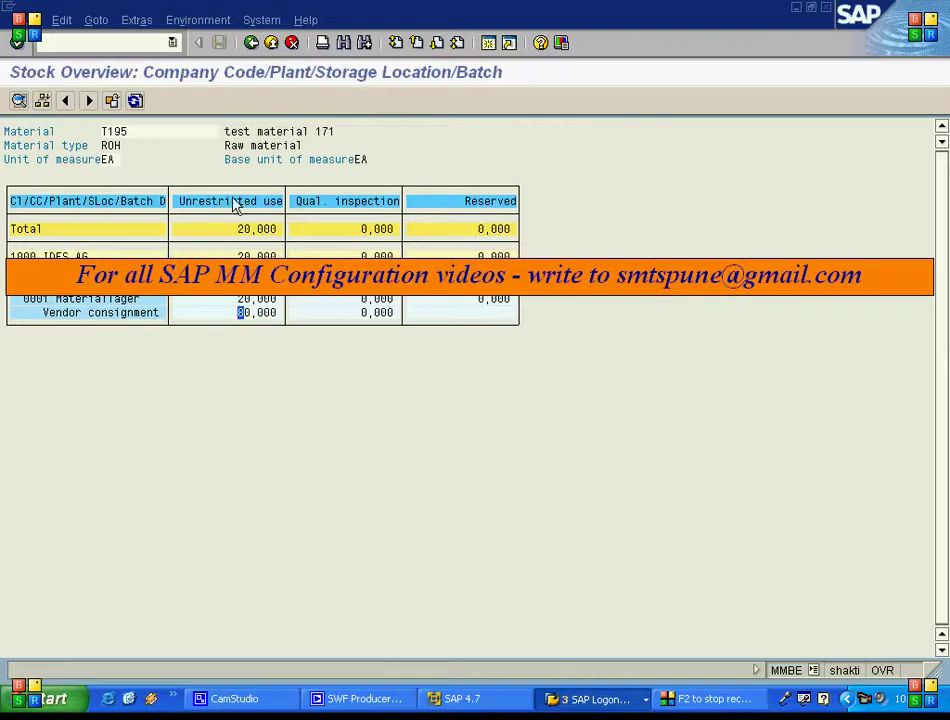
left_click(252, 43)
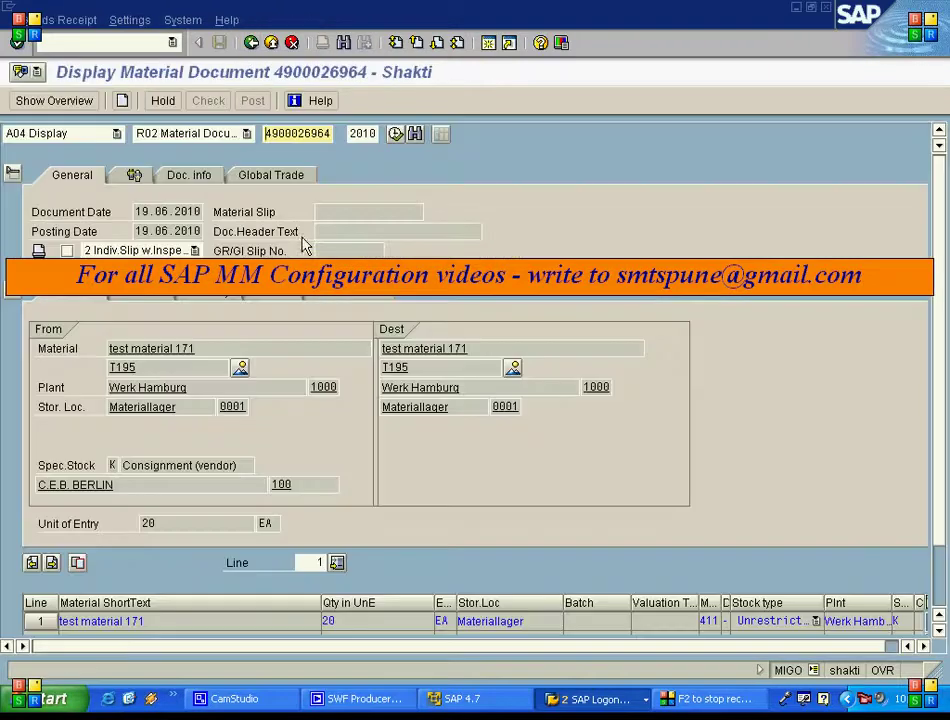
Display material T195's Accounting 1 data for plant 1000 to check its valuation after the transfer posting.
double_click(122, 367)
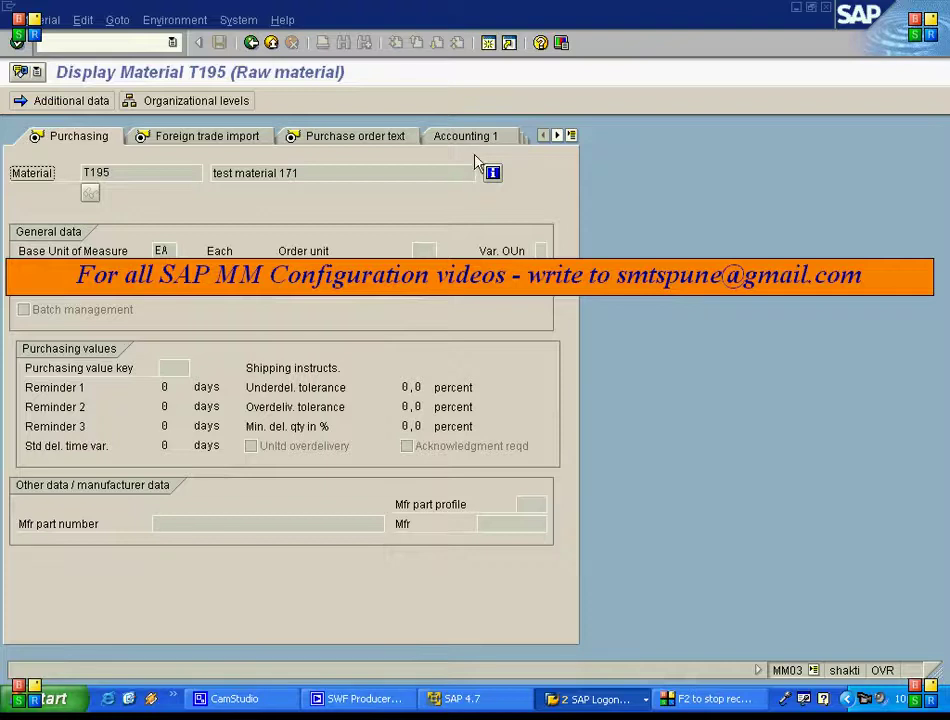
left_click(492, 173)
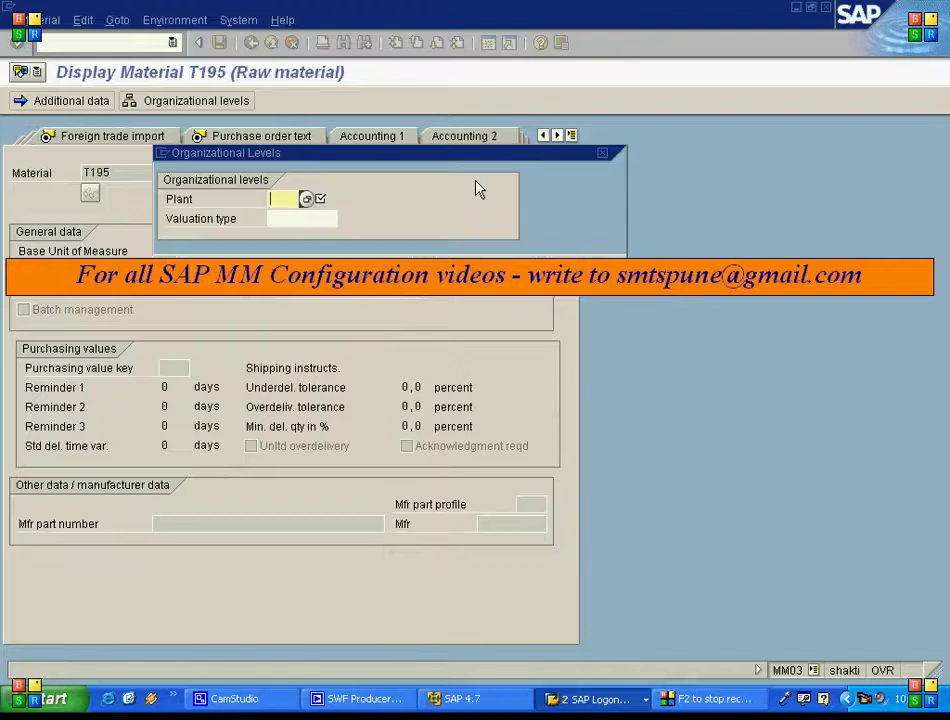
type("1000")
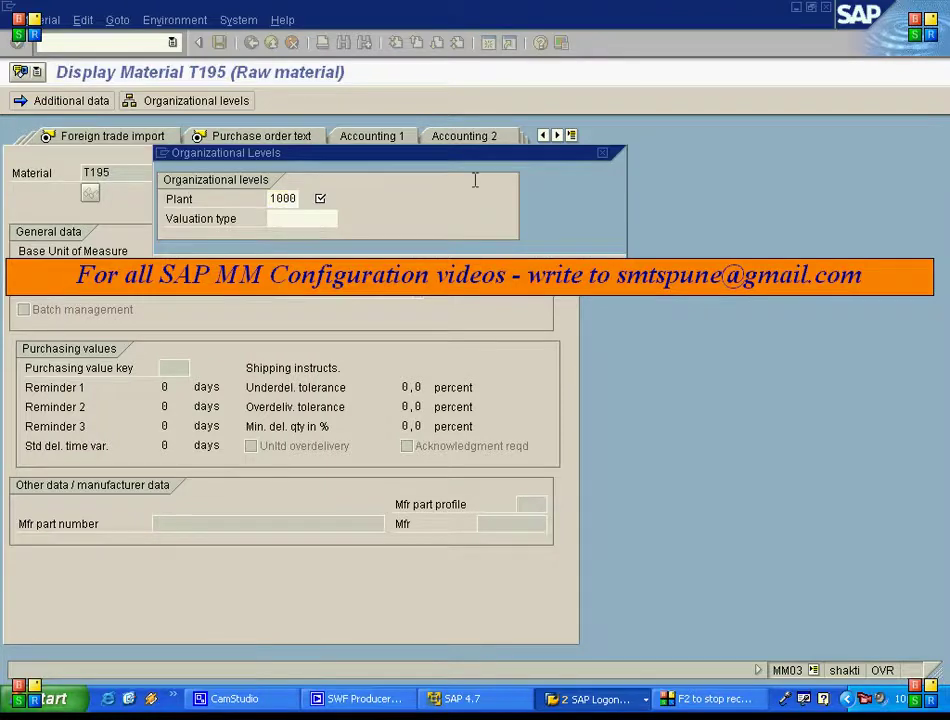
key("Return")
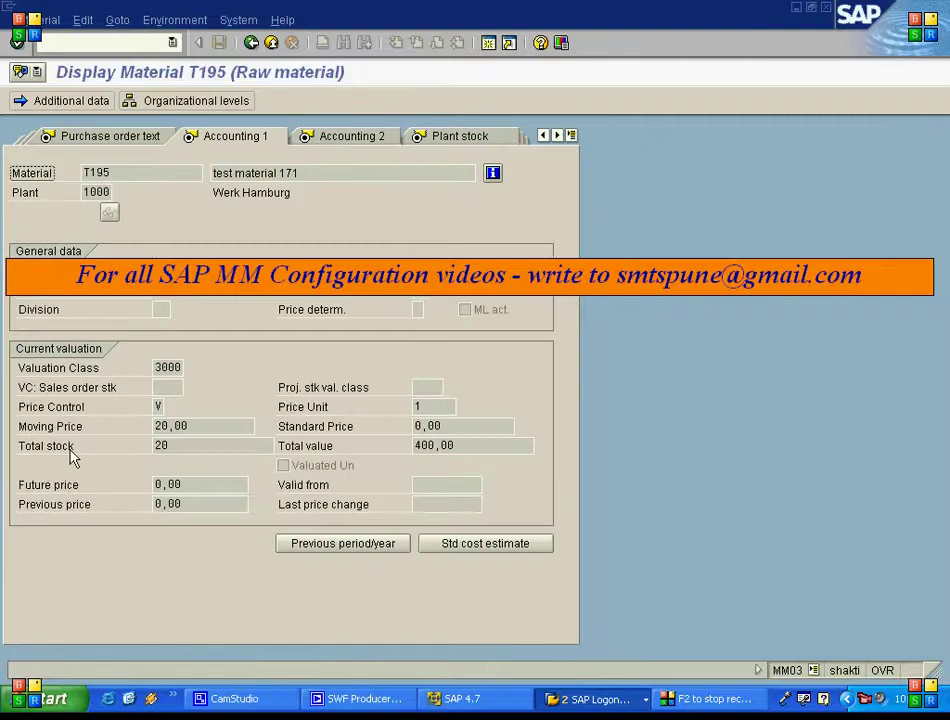
Return to the transfer's material document and display its accounting document from the FI documents list, then close the list.
left_click(459, 445)
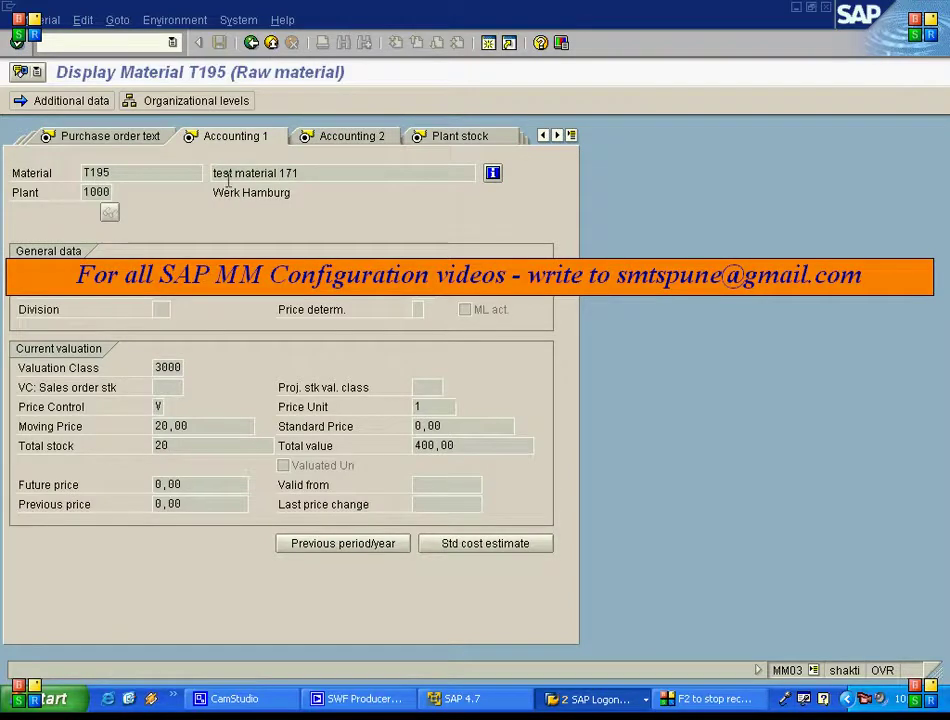
left_click(252, 42)
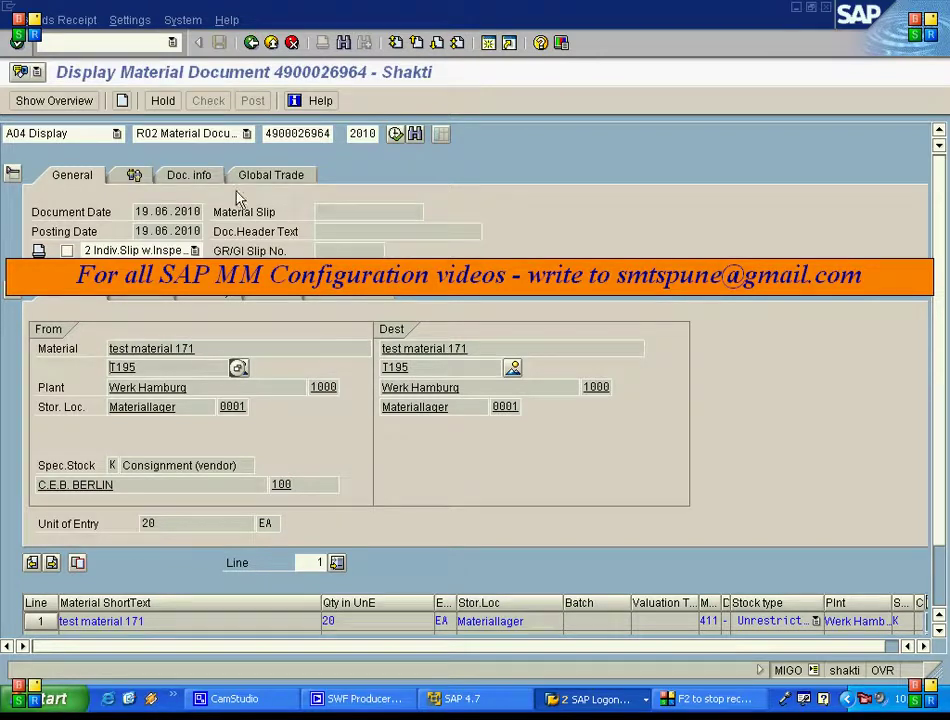
left_click(204, 176)
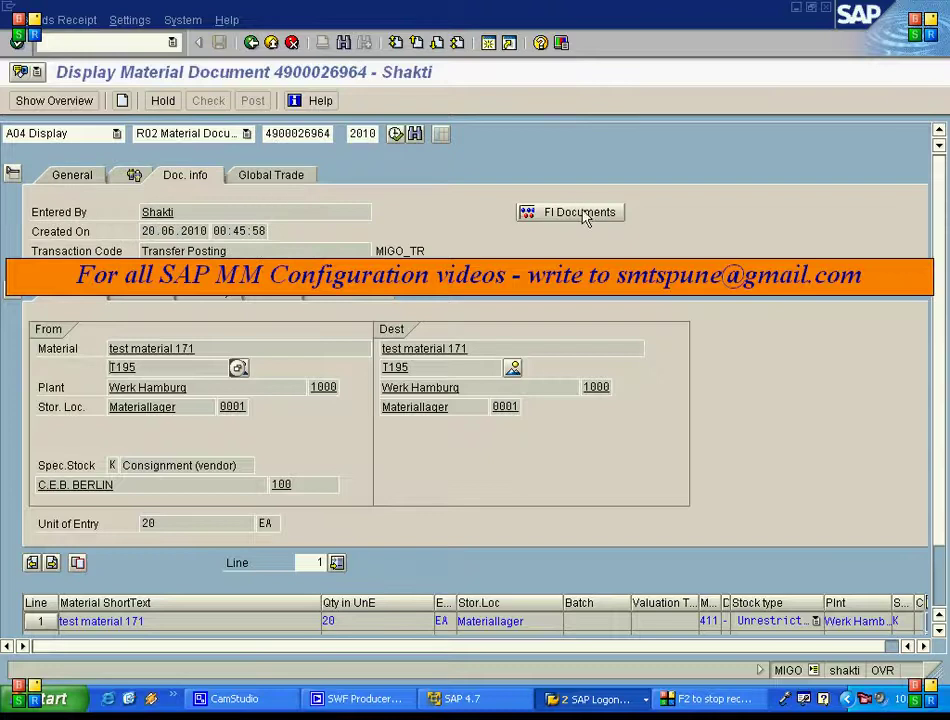
left_click(585, 214)
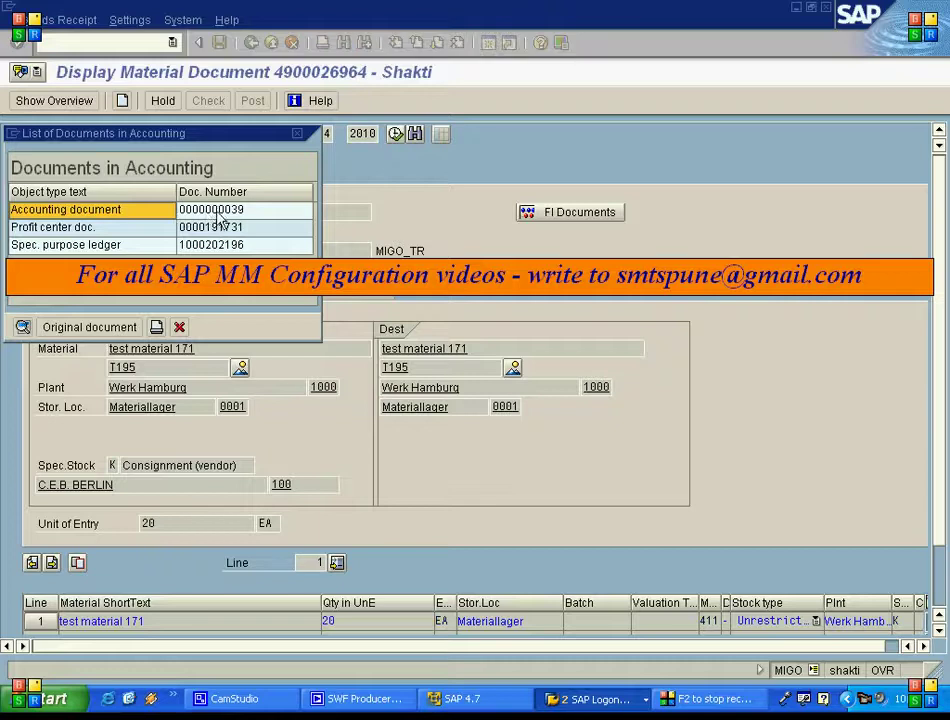
left_click(218, 212)
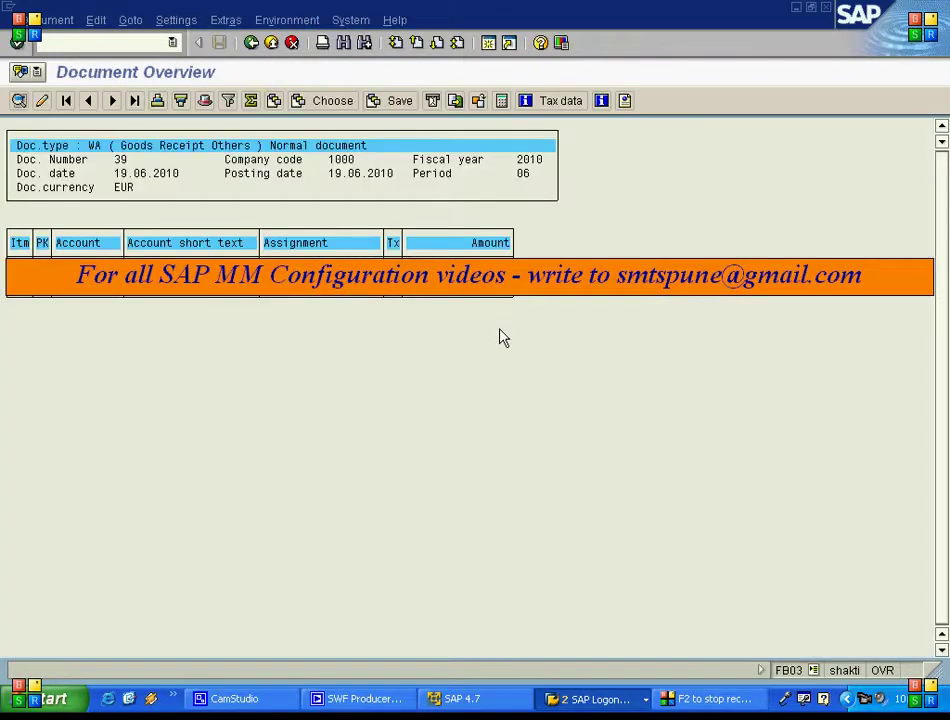
left_click(257, 45)
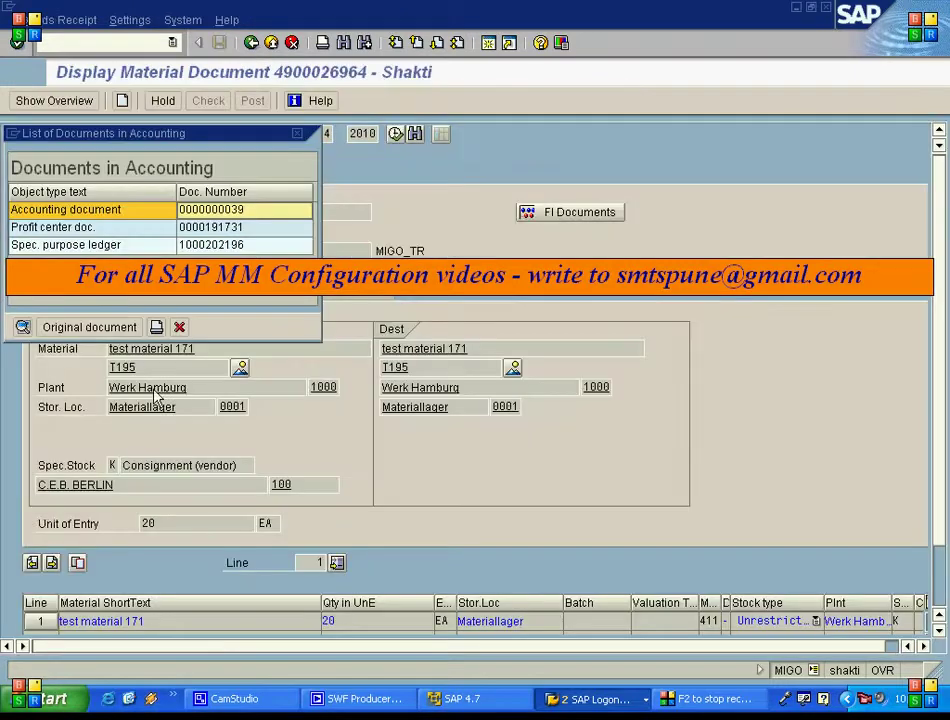
left_click(179, 327)
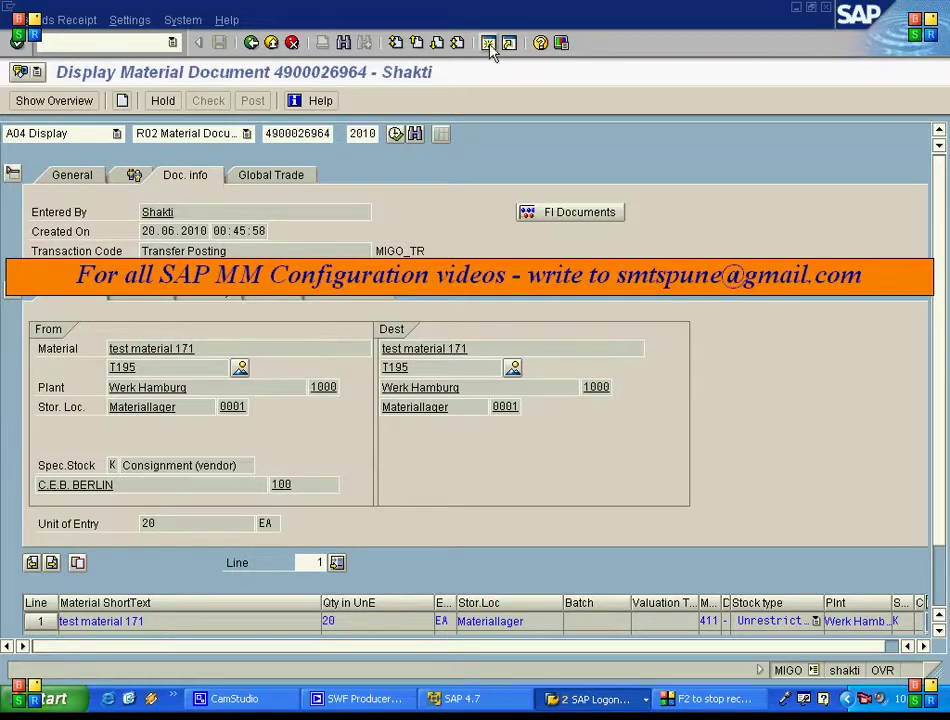
Run the consignment stock report MB54 in a new session for plant 1000, without restricting it to a material.
key("F3")
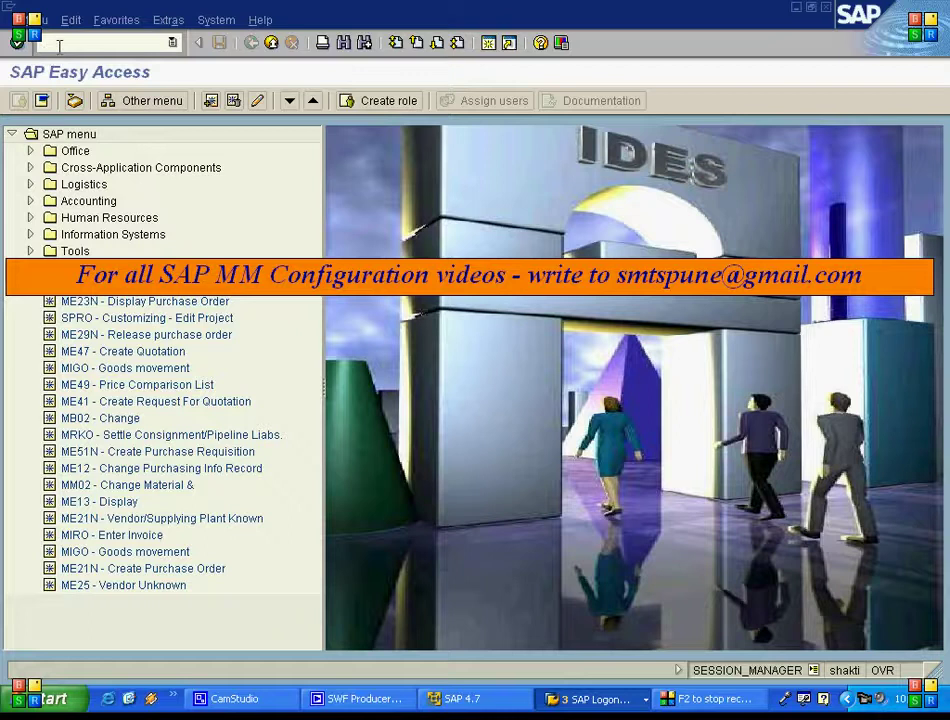
left_click(59, 45)
type("MB54")
key("Return")
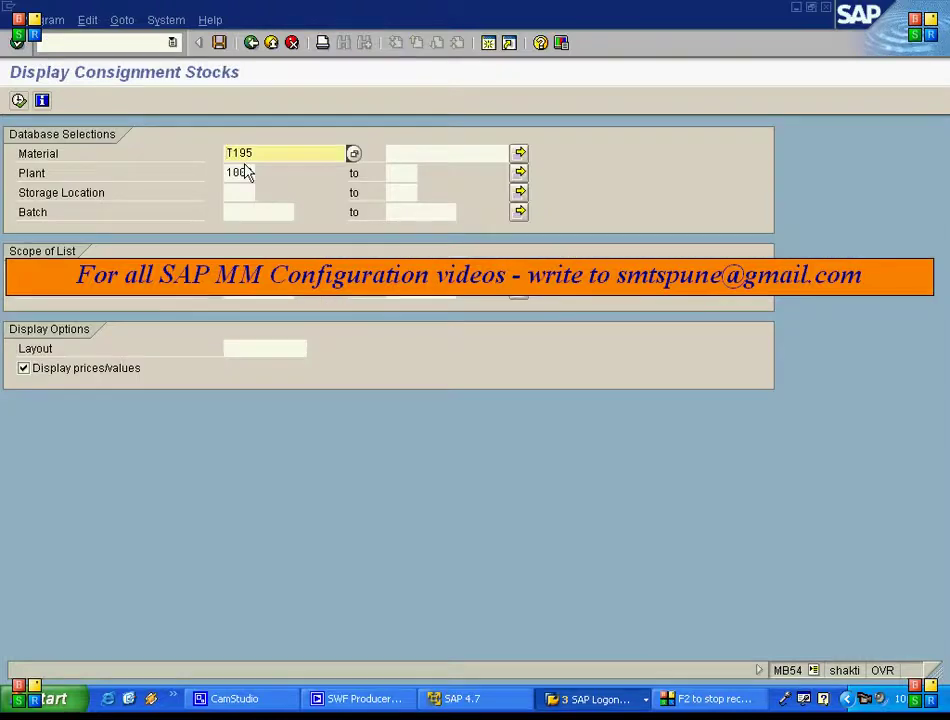
key("BackSpace")
key("BackSpace")
key("BackSpace")
key("BackSpace")
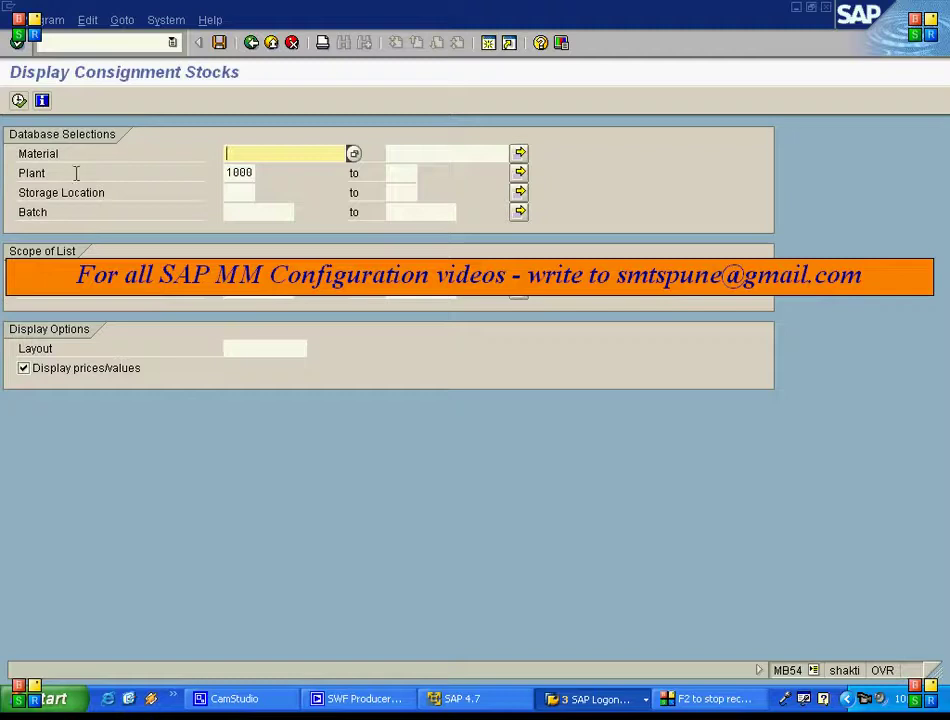
left_click(42, 290)
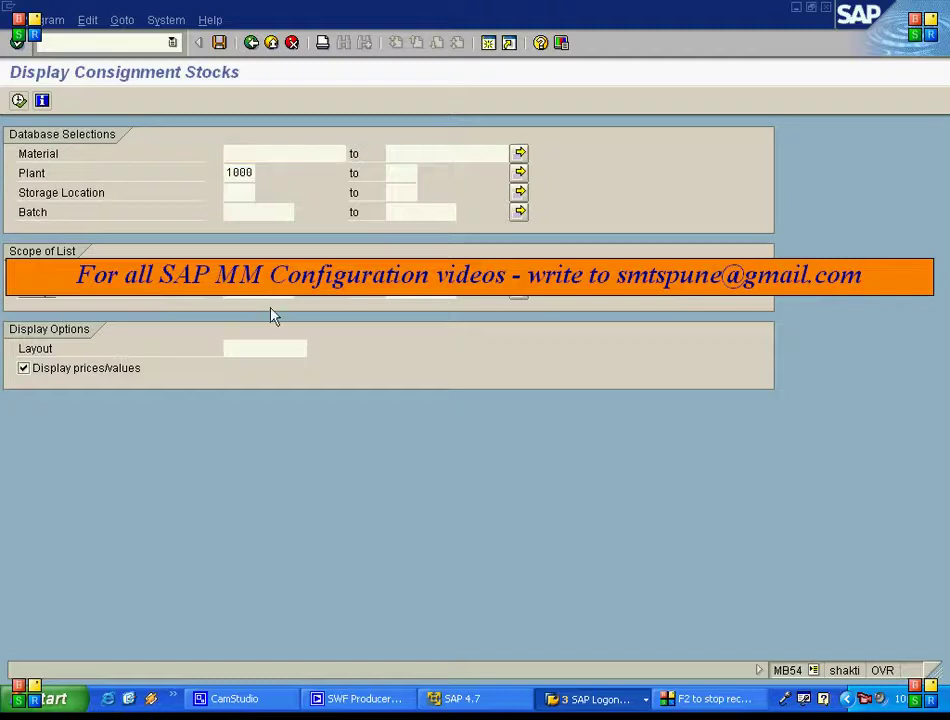
left_click(239, 178)
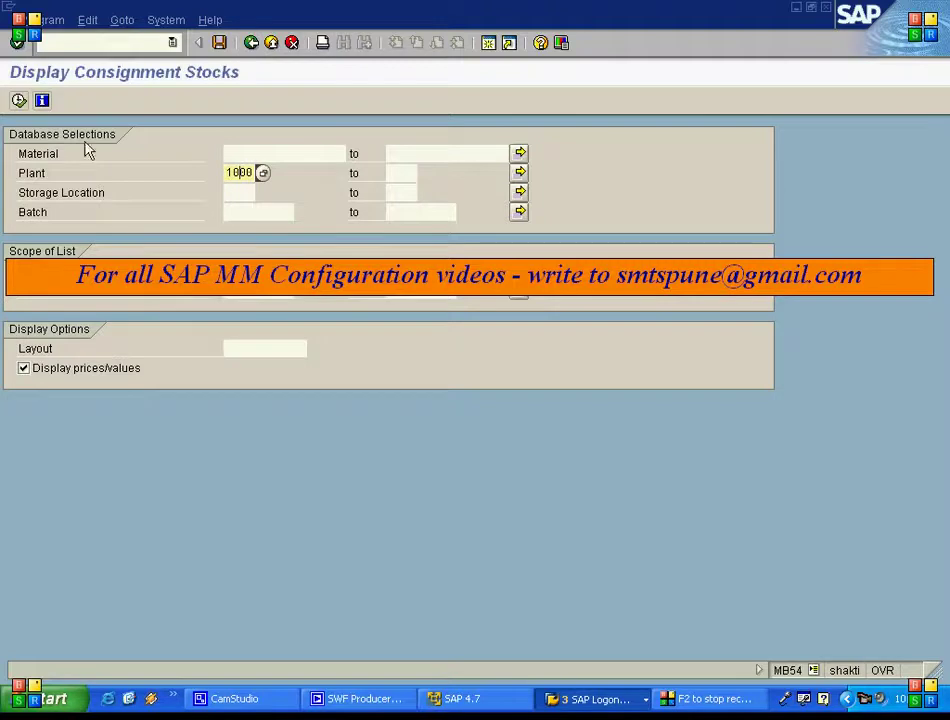
left_click(19, 100)
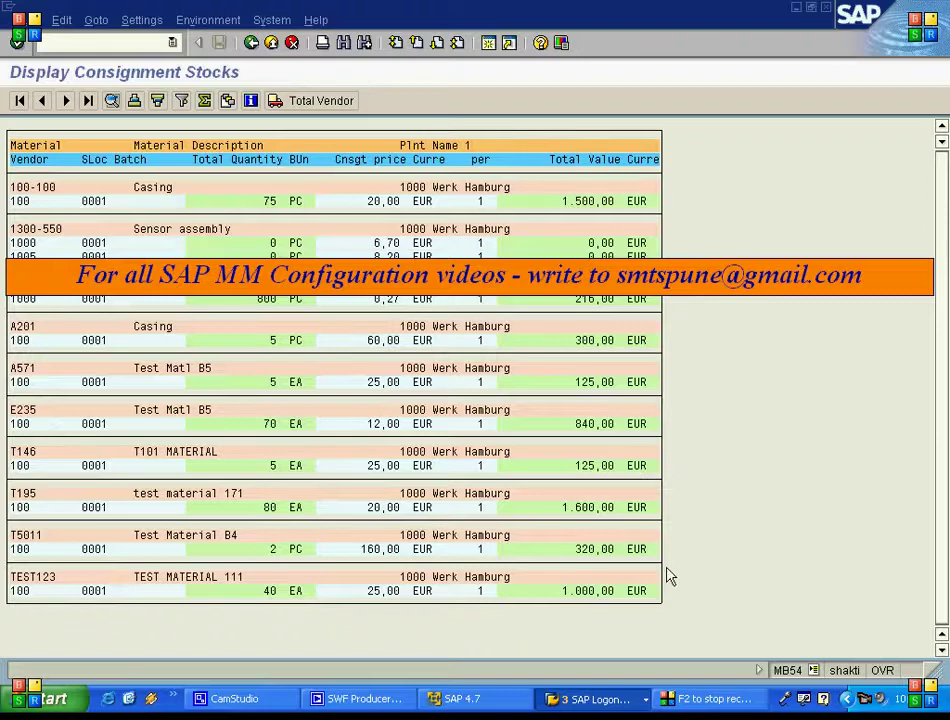
Check material T195's vendor, quantity and consignment price in the consignment stock list, and leave the report.
left_click(29, 496)
left_click(21, 507)
left_click(274, 510)
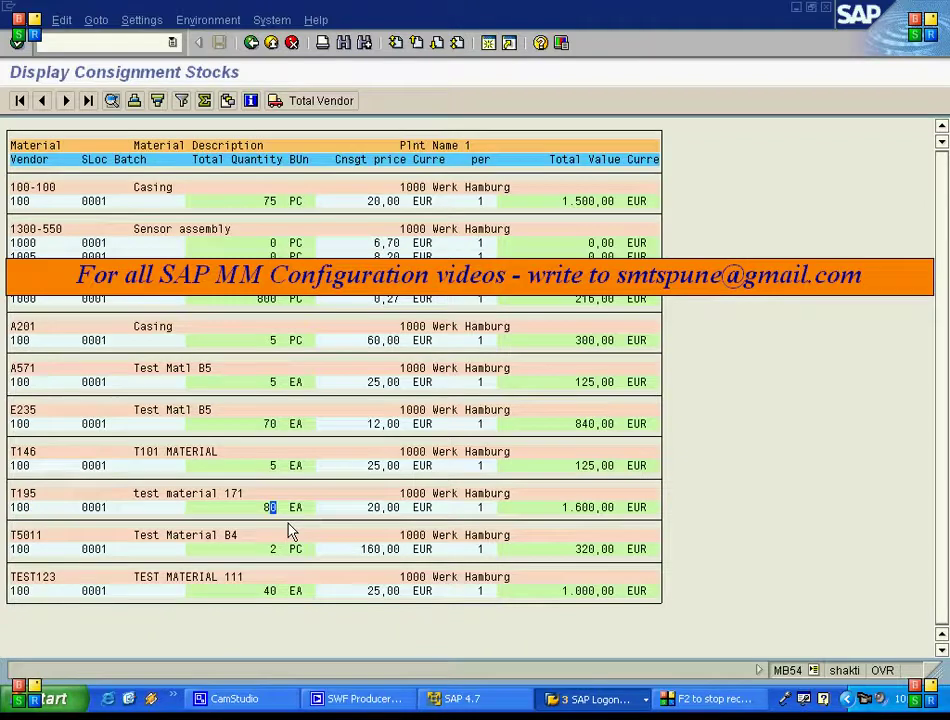
left_click(377, 507)
left_click(252, 44)
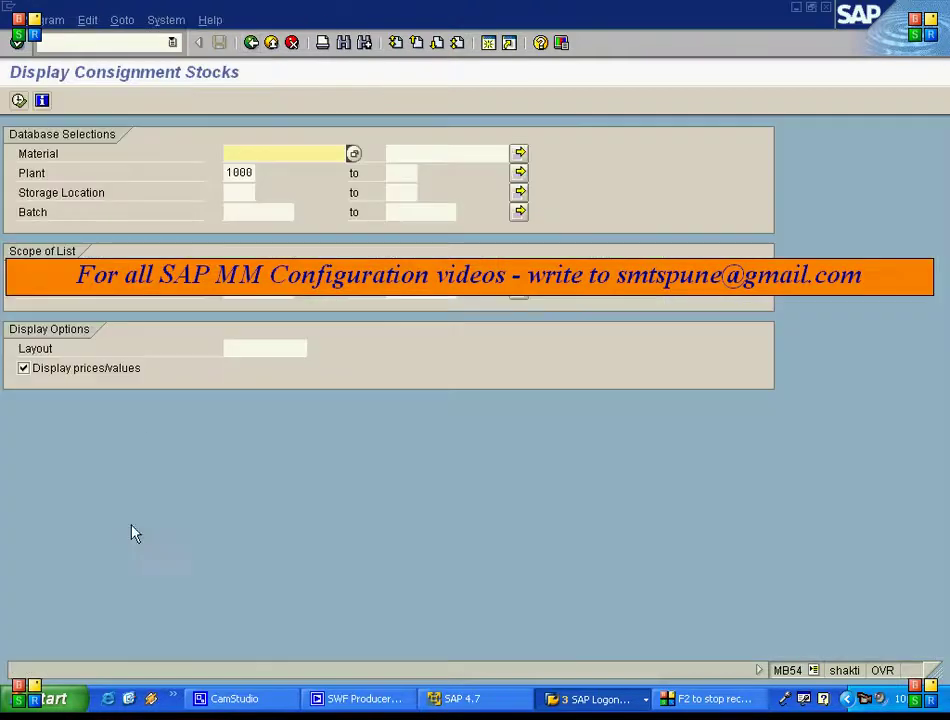
left_click(252, 44)
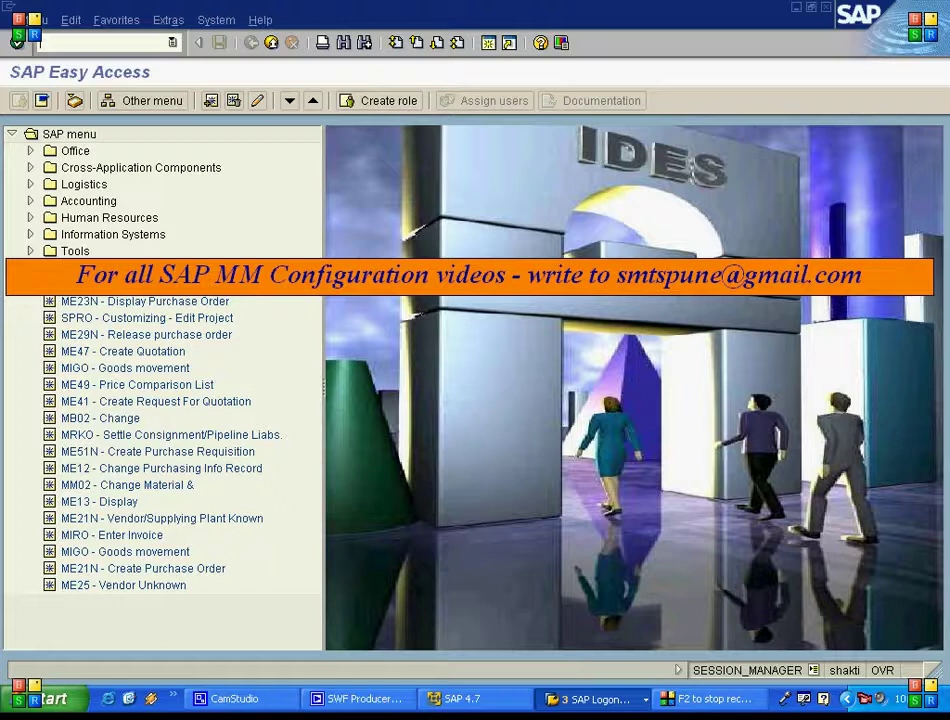
Start the MRKO settlement and restrict the selection to vendor 100, plant 1000 and material T195, with consignment included and pipeline excluded.
type("KO")
key("Return")
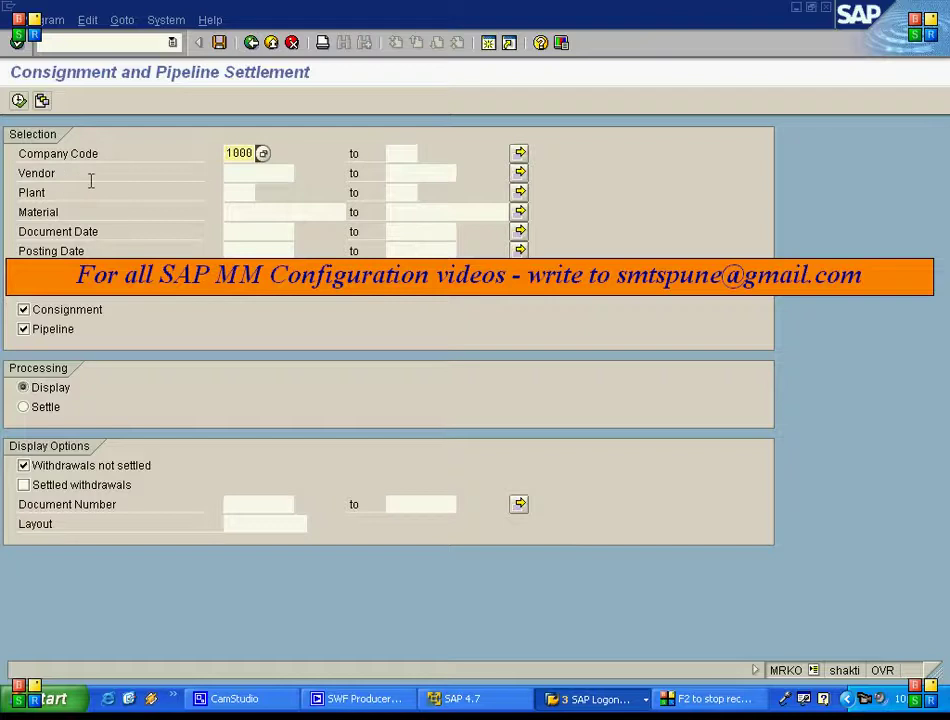
left_click(231, 172)
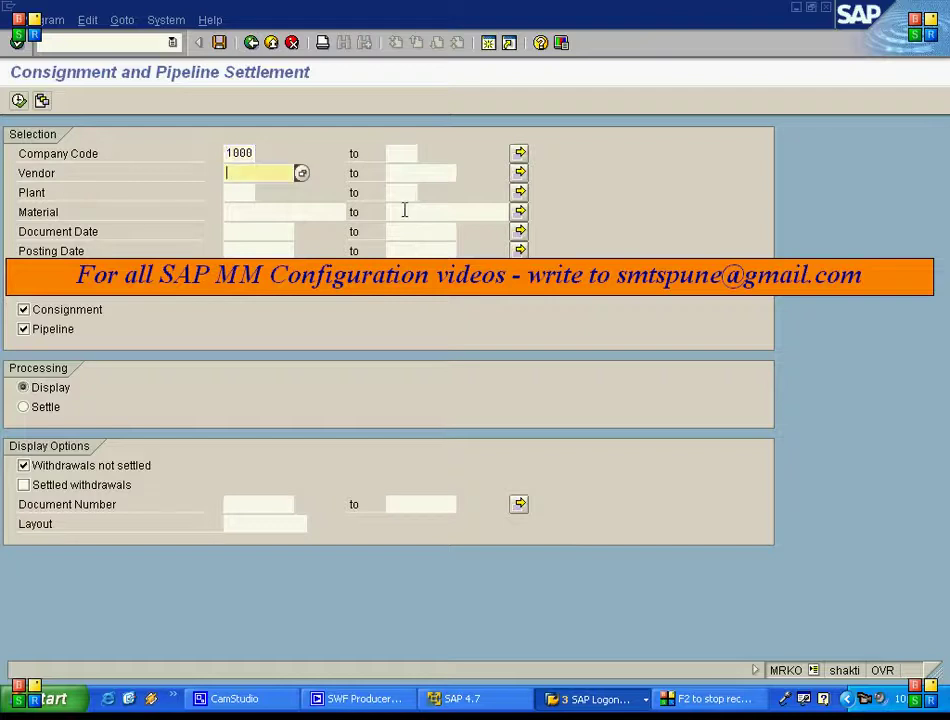
type("100")
key("Tab")
type("1000")
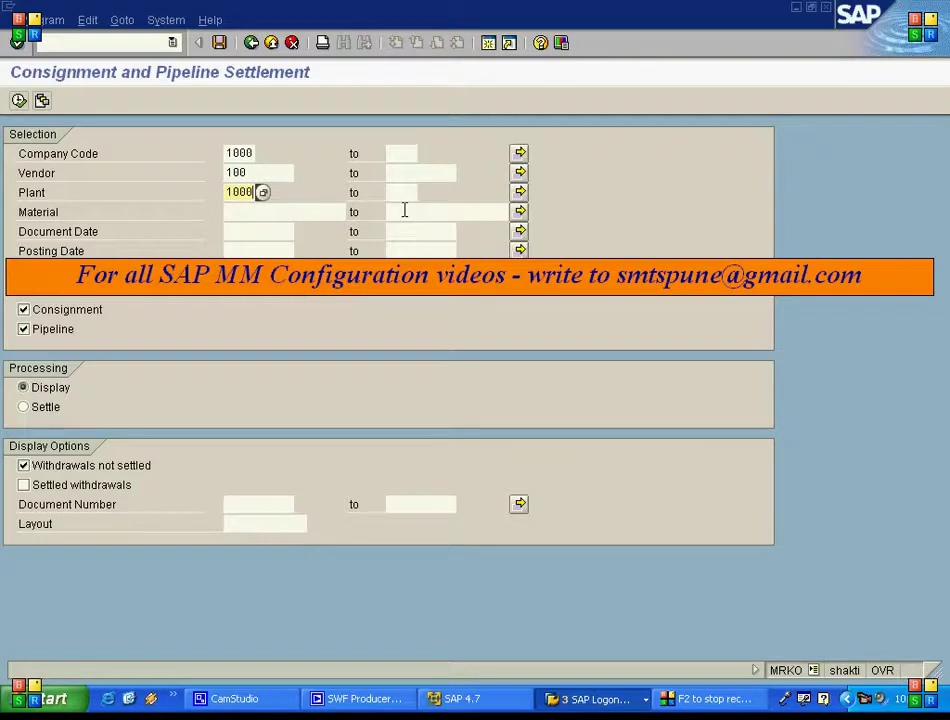
key("Tab")
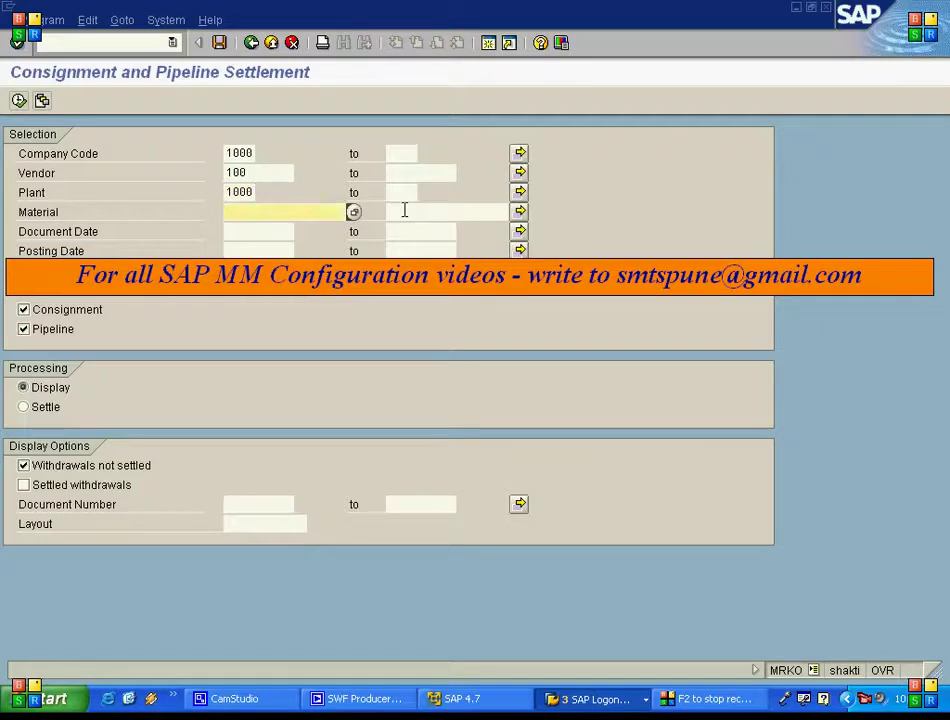
type("T18")
type("5")
key("BackSpace")
key("BackSpace")
type("95")
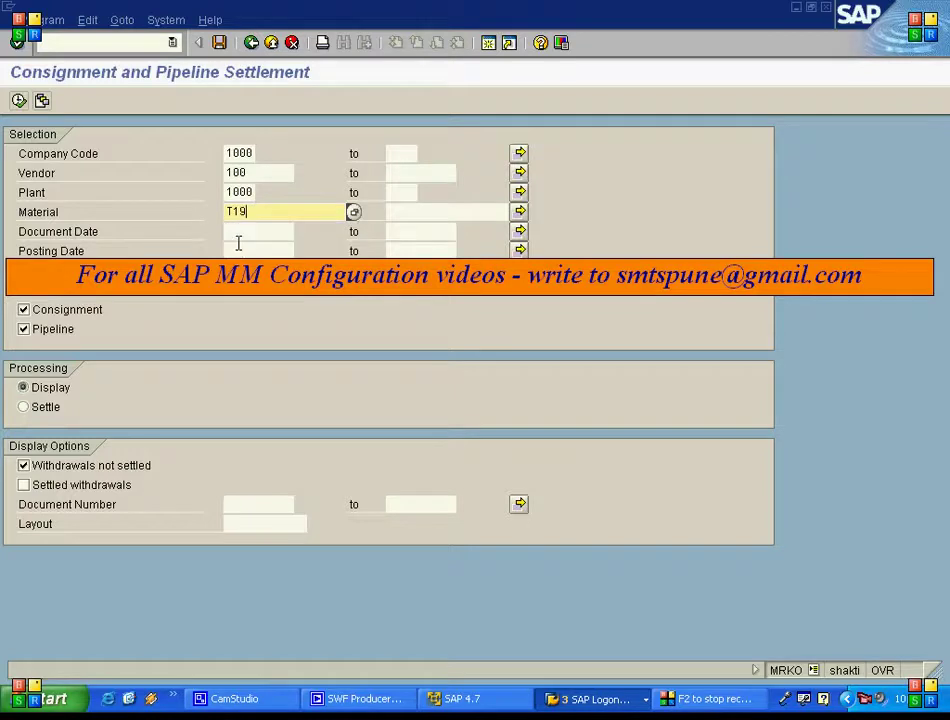
left_click(24, 329)
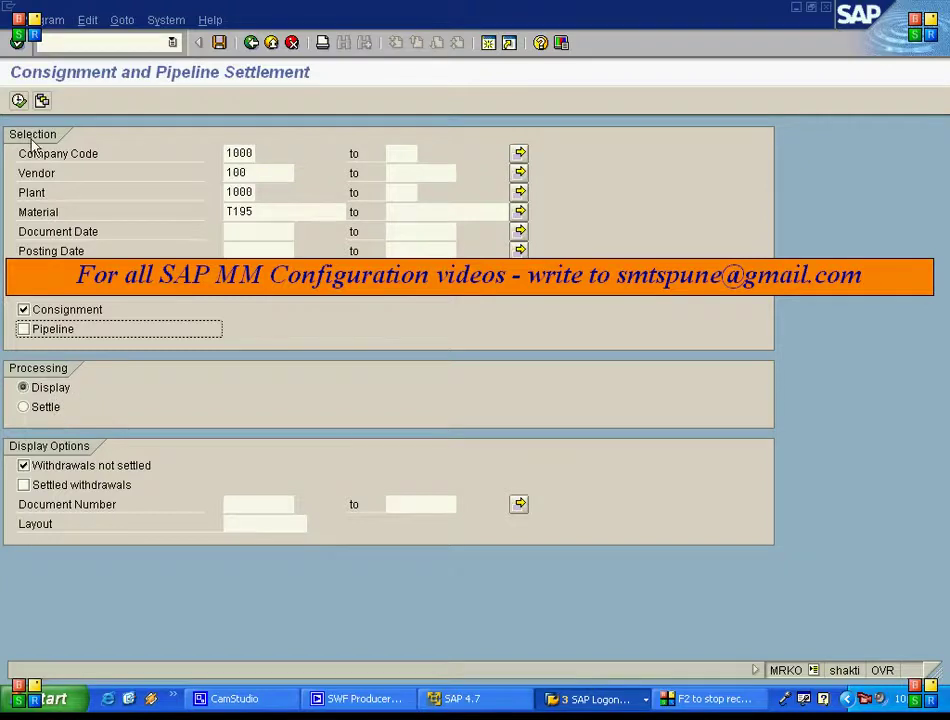
List the unsettled T195 consignment withdrawals in display mode, then run the same selection with Settle processing.
left_click(18, 101)
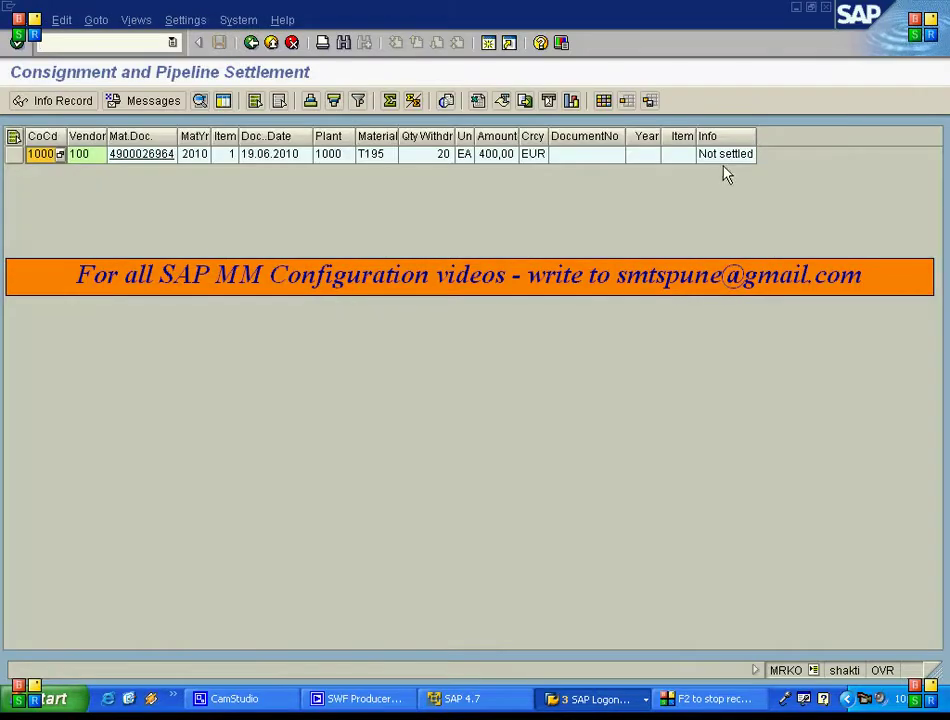
left_click(252, 44)
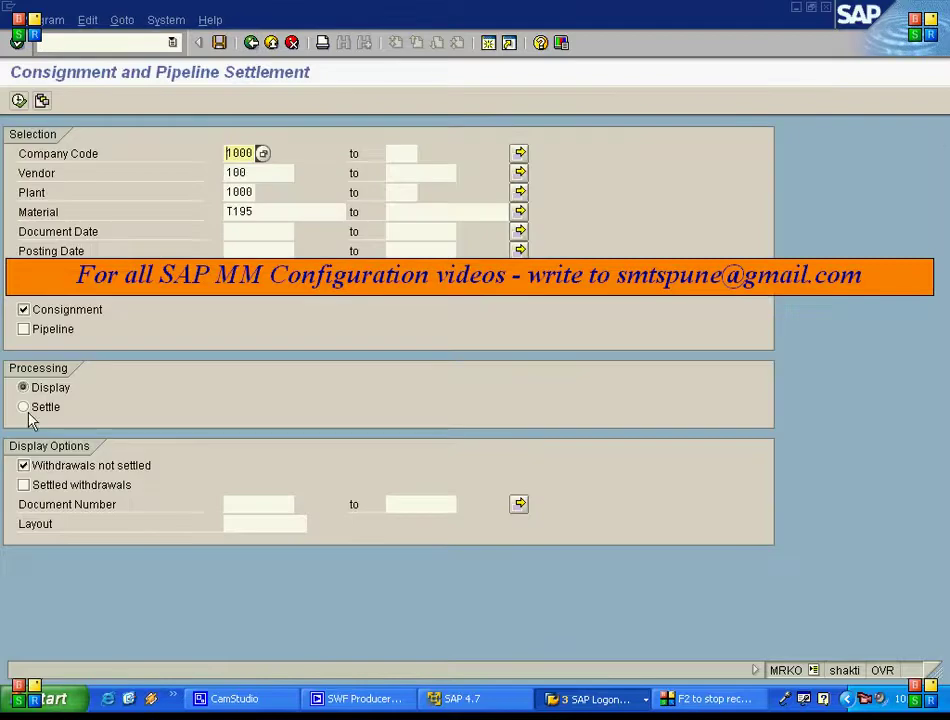
left_click(25, 410)
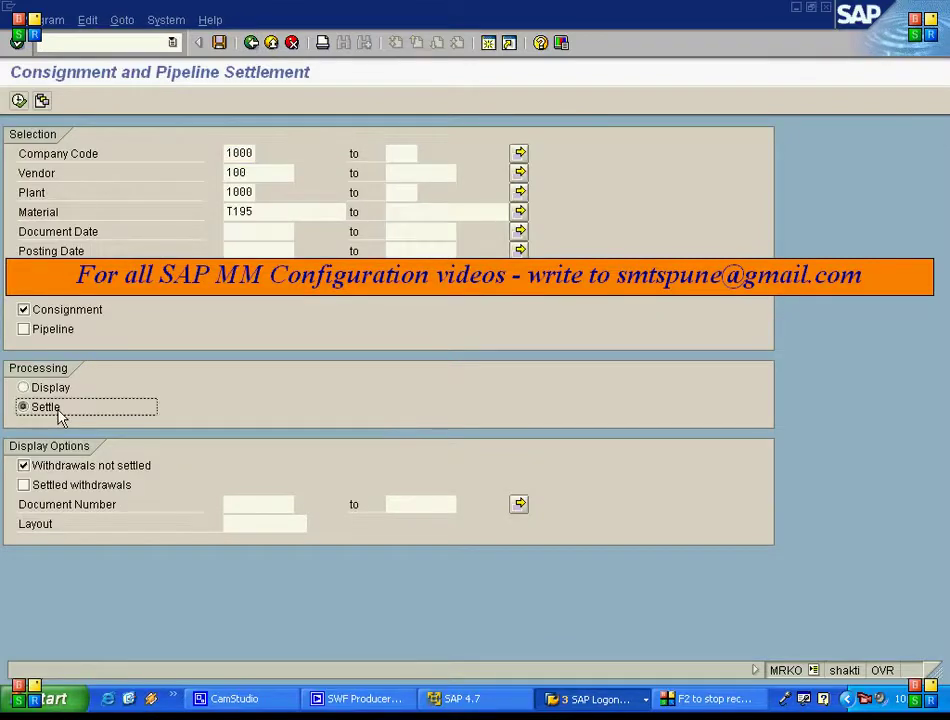
left_click(18, 100)
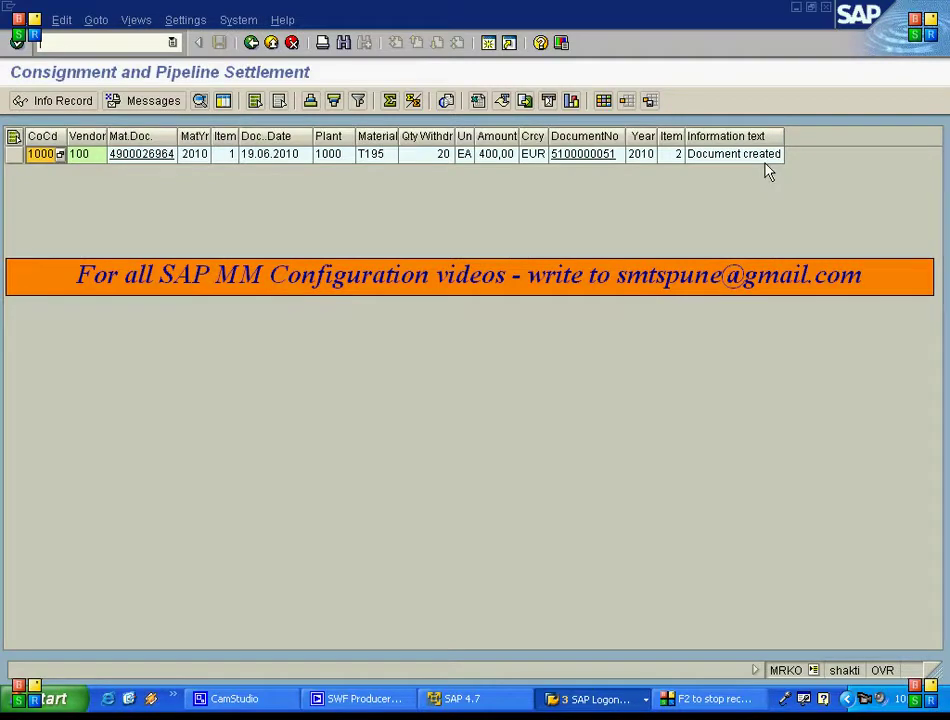
Display the accounting document created by the settlement, then leave the settlement transaction for the SAP Easy Access screen.
left_click(582, 158)
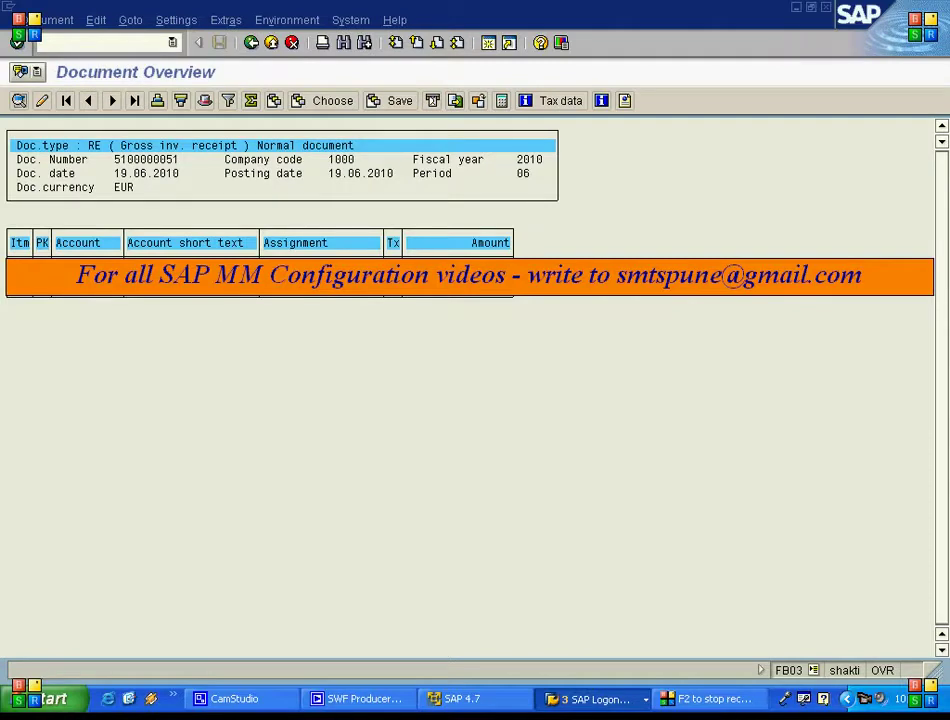
left_click(252, 44)
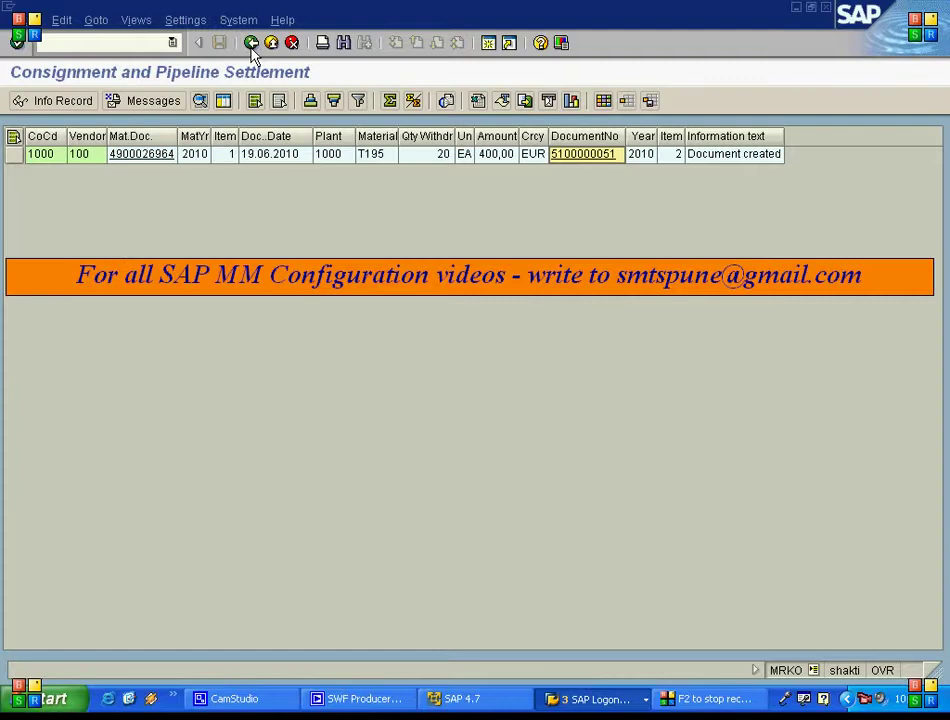
left_click(252, 44)
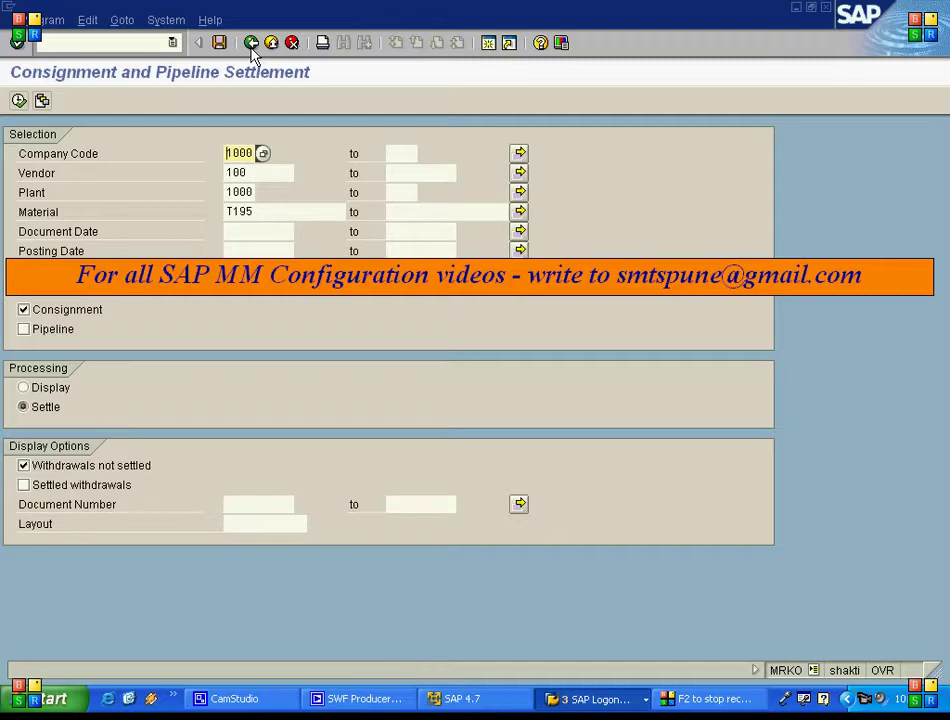
left_click(253, 45)
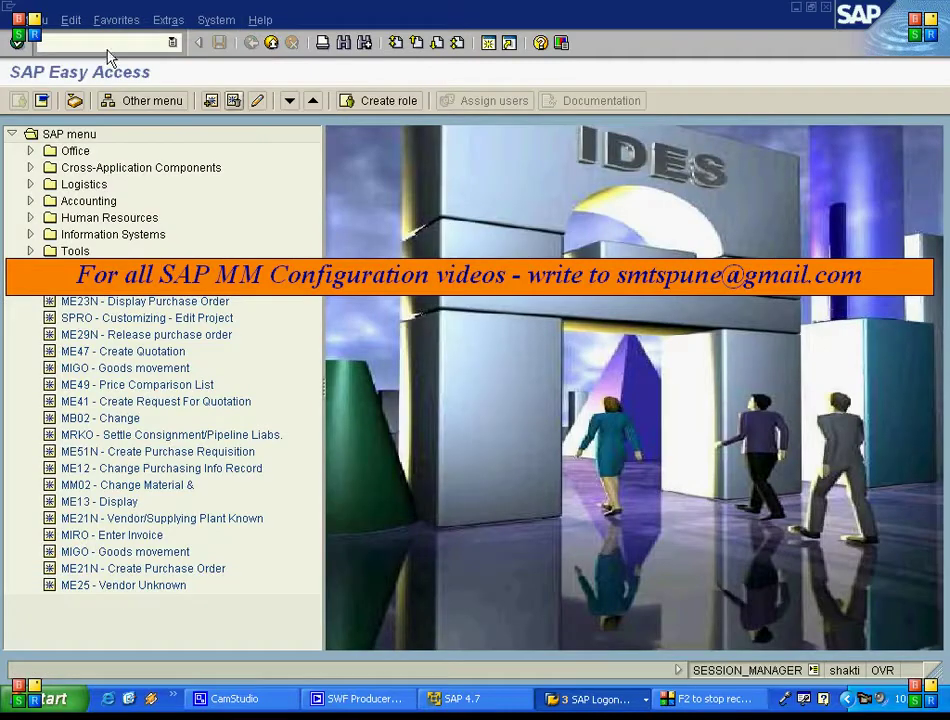